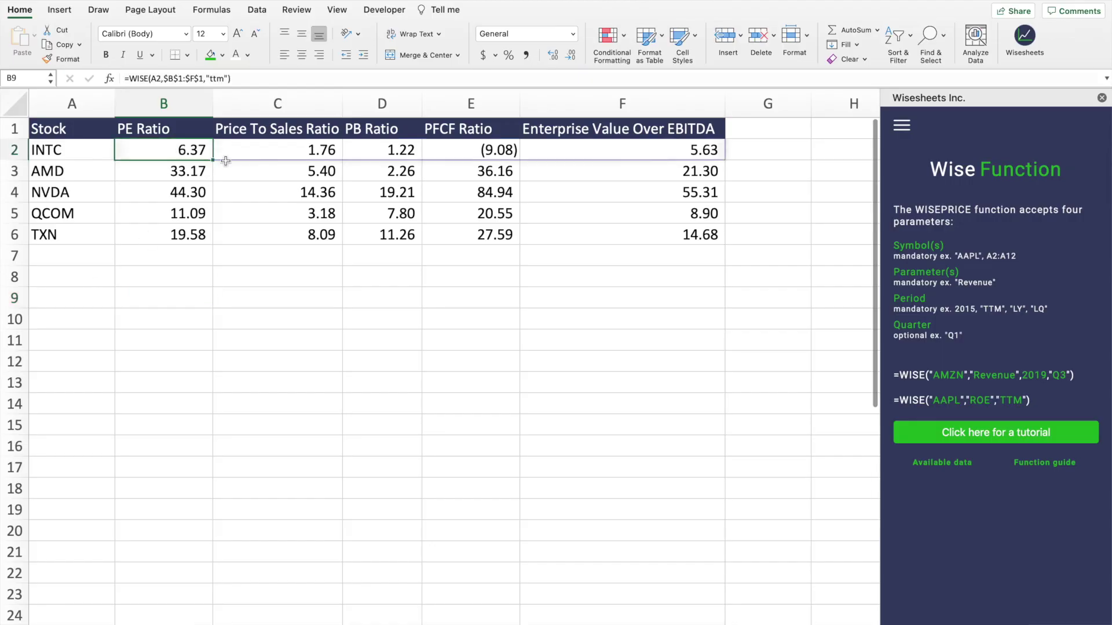
Review the multi-stock metrics comparison sheet, selecting the metric names from Market Cap to Roe.
click(1102, 98)
click(573, 281)
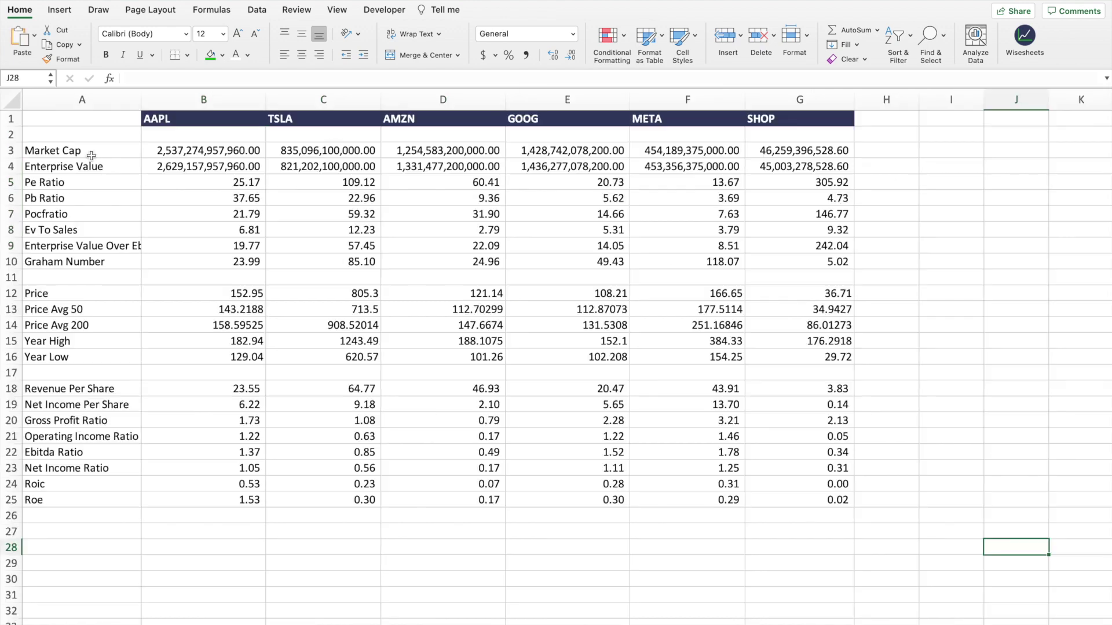
click(89, 153)
drag(90, 153, 81, 502)
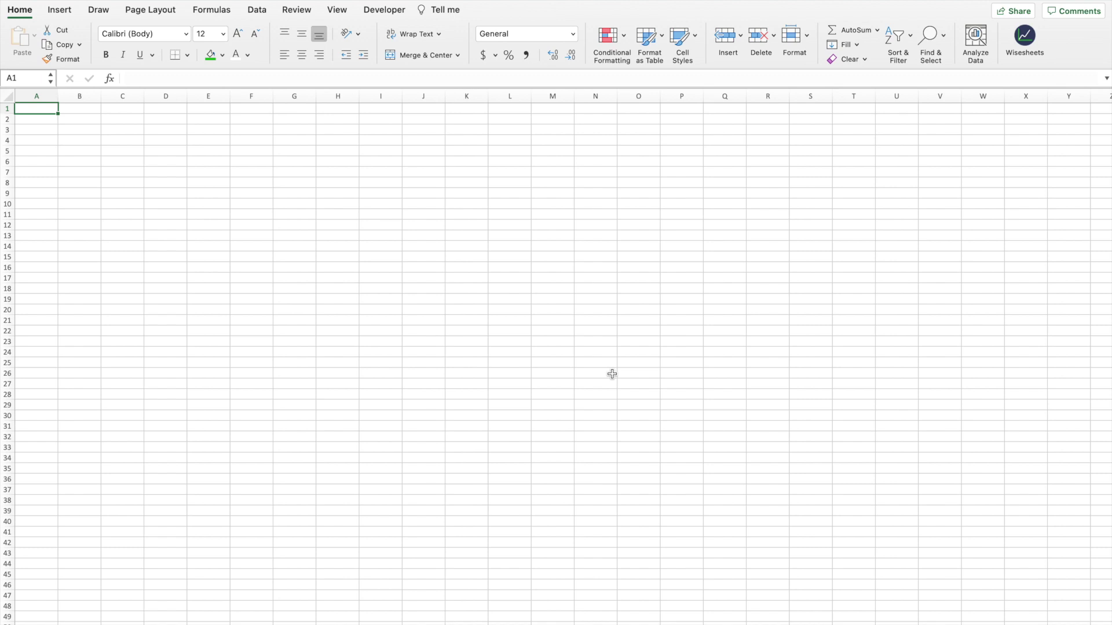
In the Wisesheets pane, search 'apple in' and pick Apple Inc. (AAPL, NASDAQ).
click(1025, 37)
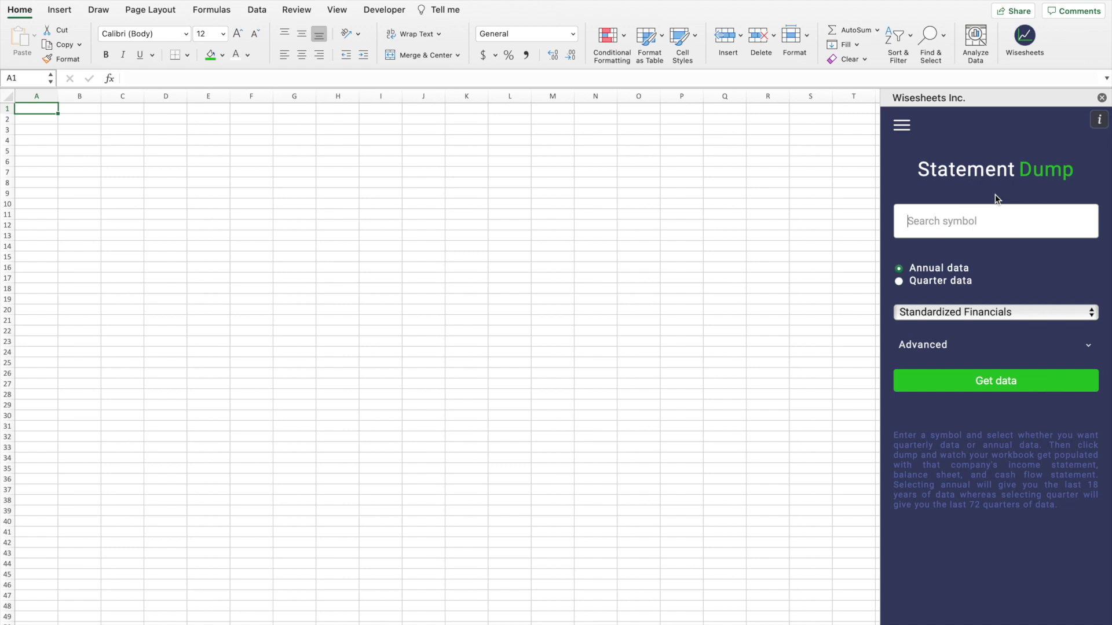
text(aap)
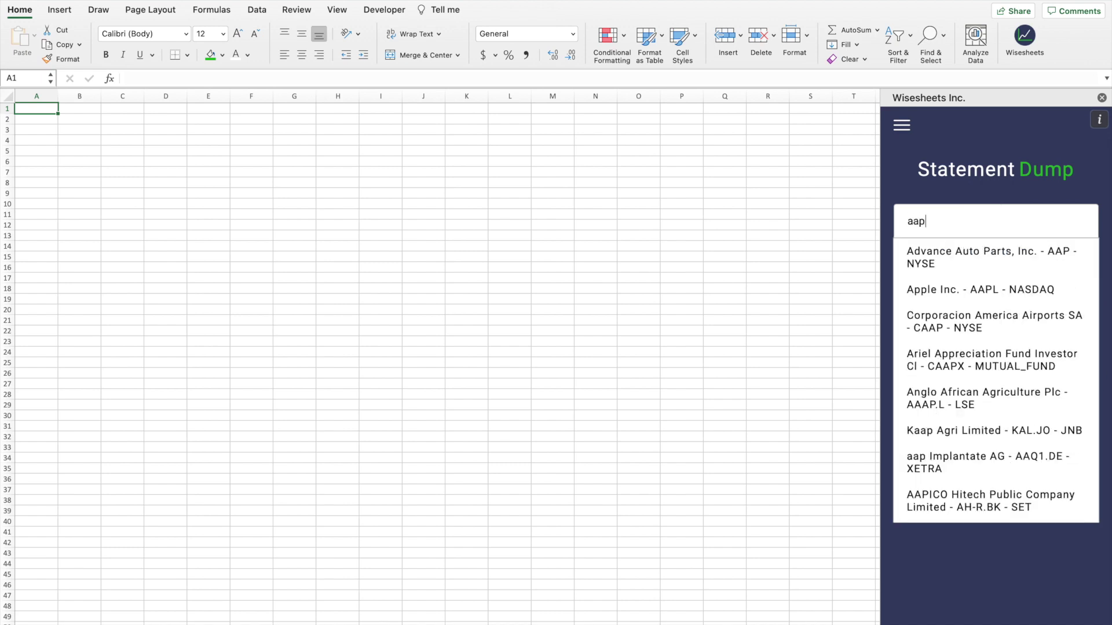
key(BackSpace)
key(BackSpace)
text(pple)
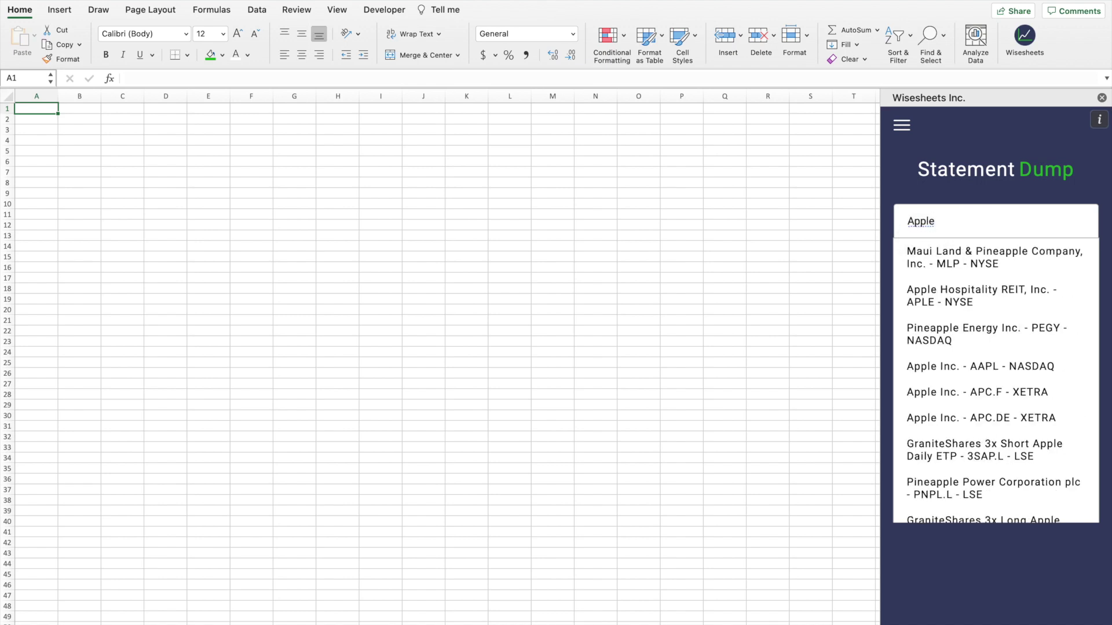
text( inc)
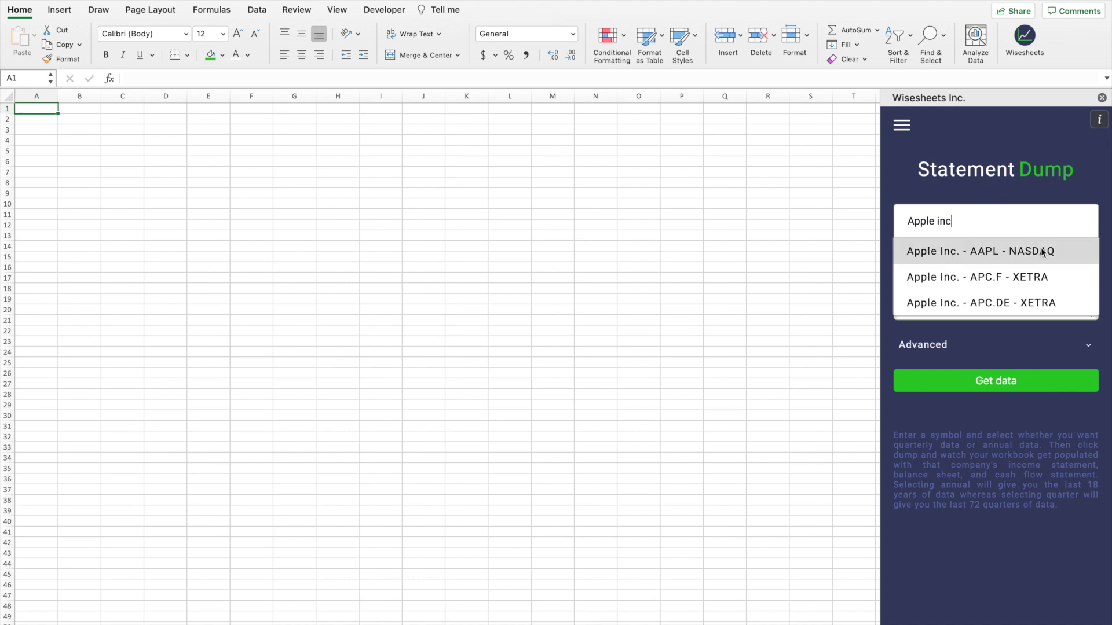
click(1042, 253)
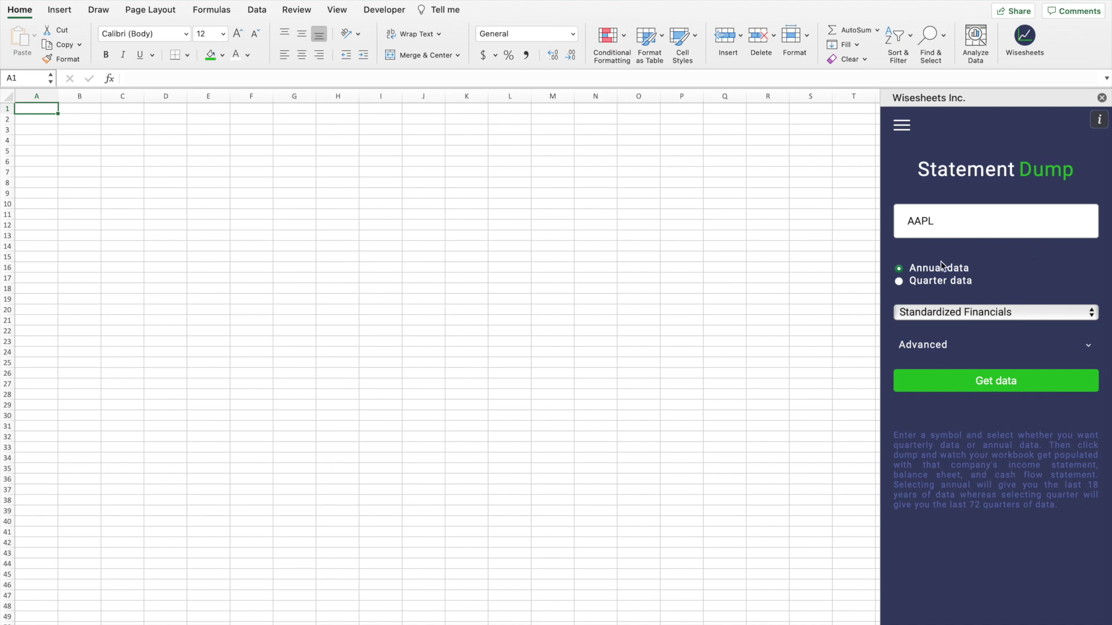
Keep Annual as the period, toggle the advanced options, and fetch Apple's statements.
click(944, 282)
click(939, 345)
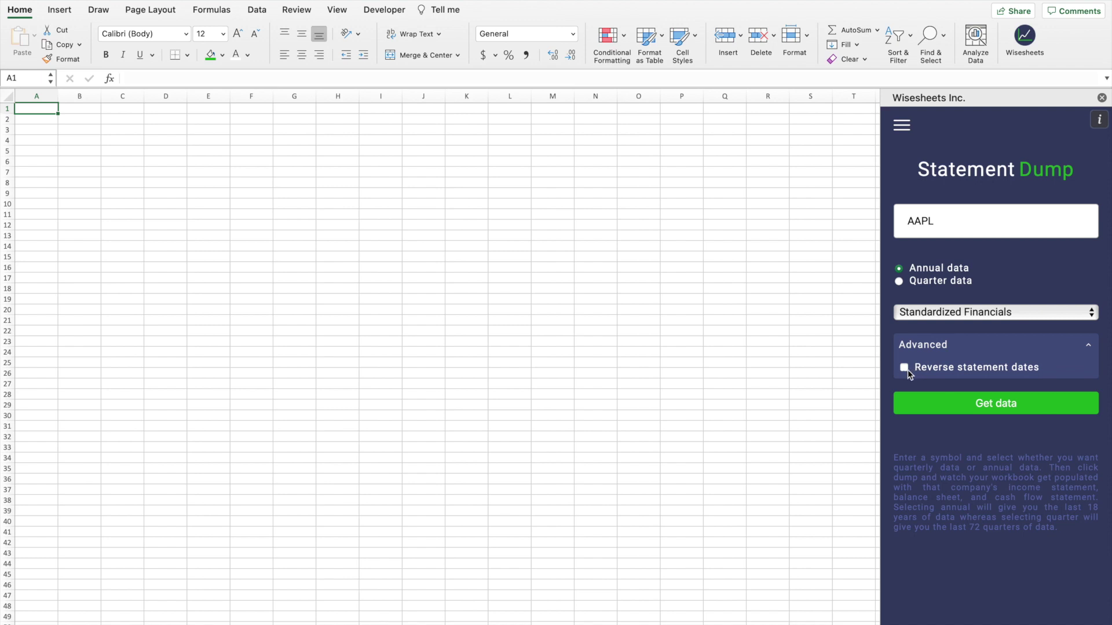
click(948, 345)
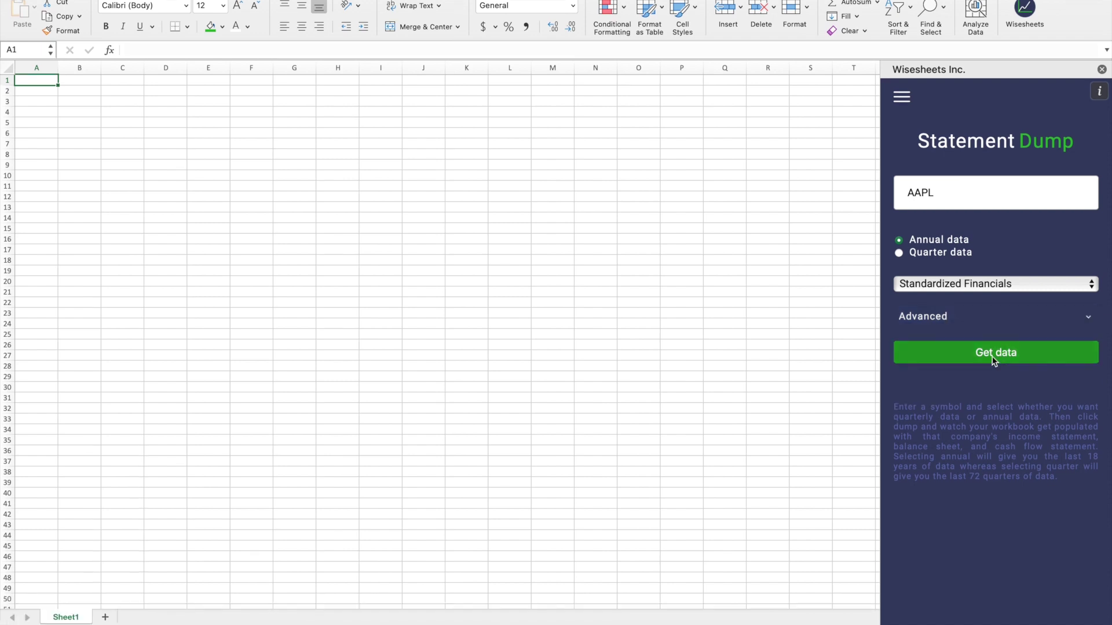
click(993, 356)
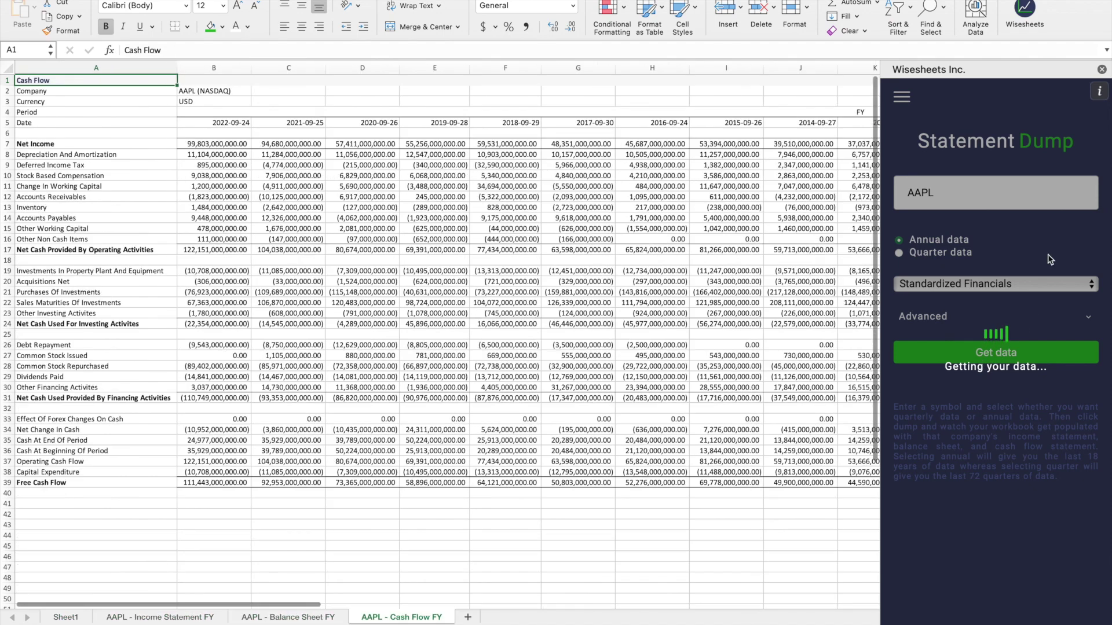
Close the Wisesheets pane and review the AAPL Income Statement sheet.
click(1102, 69)
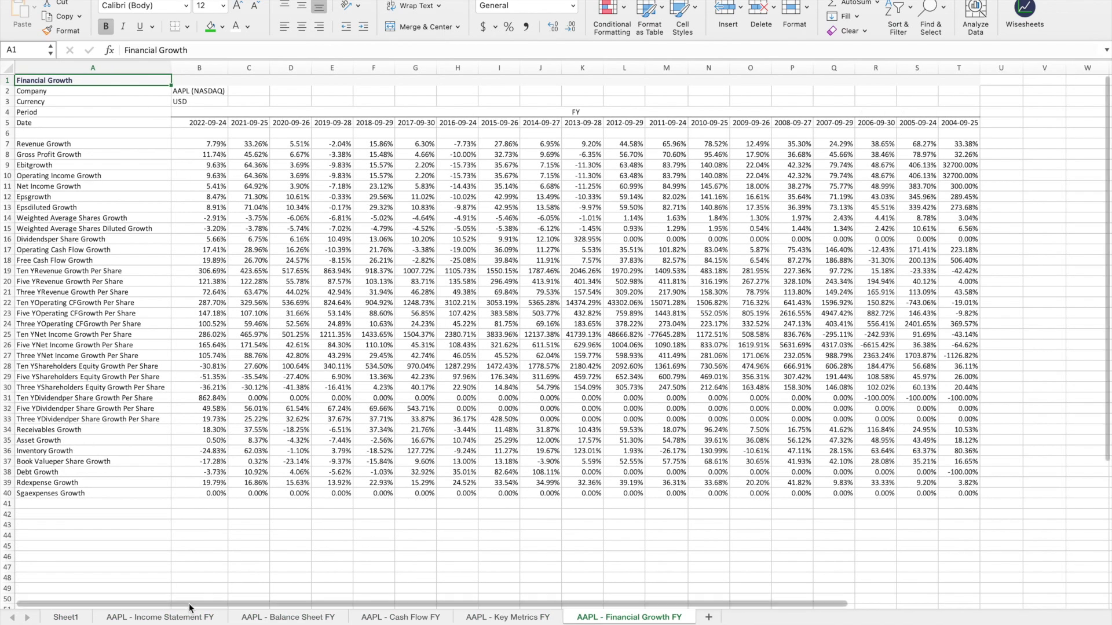
click(155, 618)
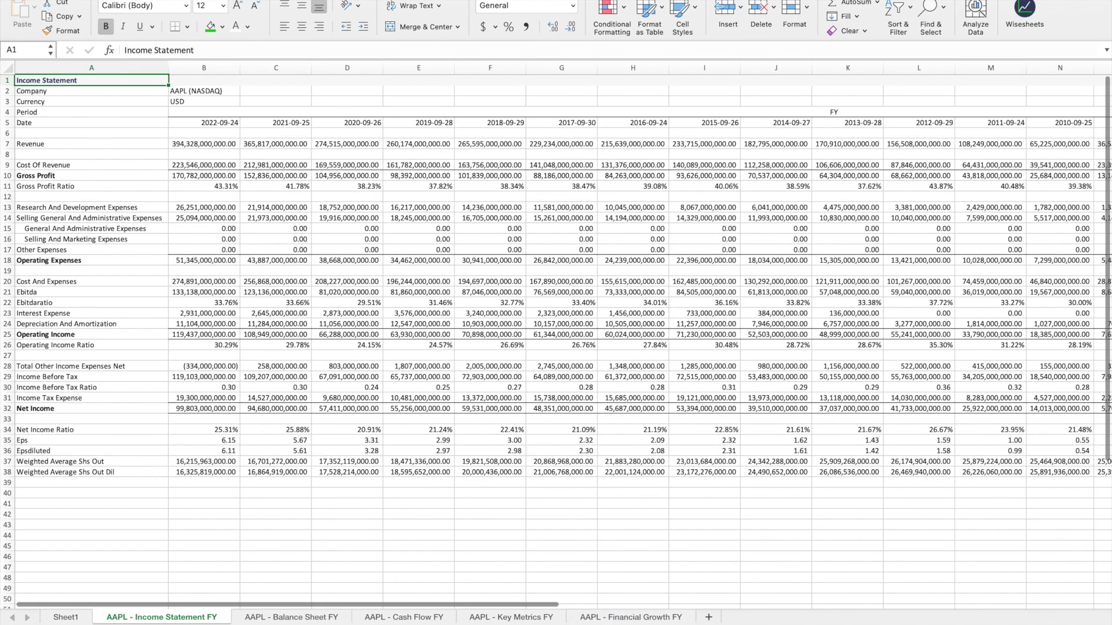
scroll(556, 336, up, 2)
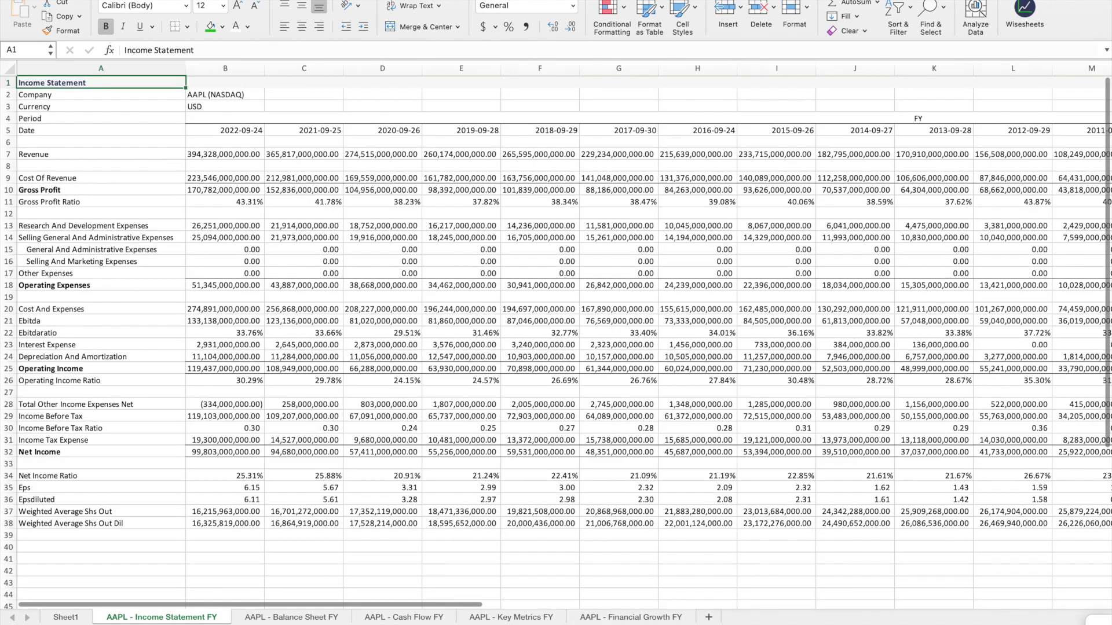
scroll(474, 586, up, 2)
mouse_move(365, 606)
mouse_down()
mouse_move(789, 610)
mouse_move(371, 610)
mouse_up()
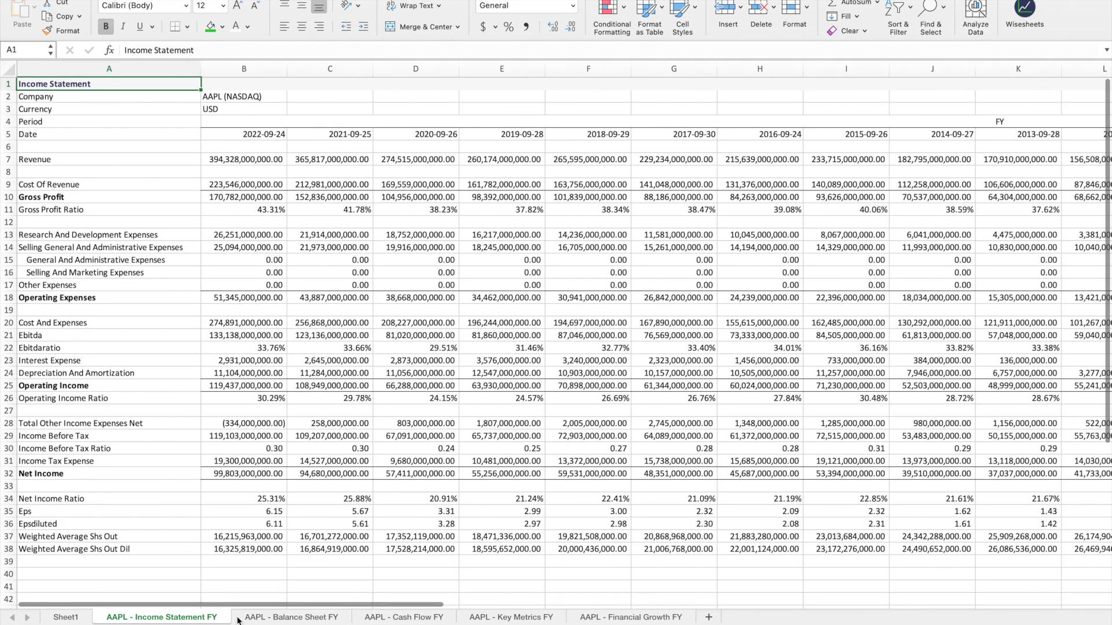
Look through the AAPL Balance Sheet, Cash Flow, Financial Growth and Key Metrics sheets.
click(299, 618)
scroll(272, 498, down, 4)
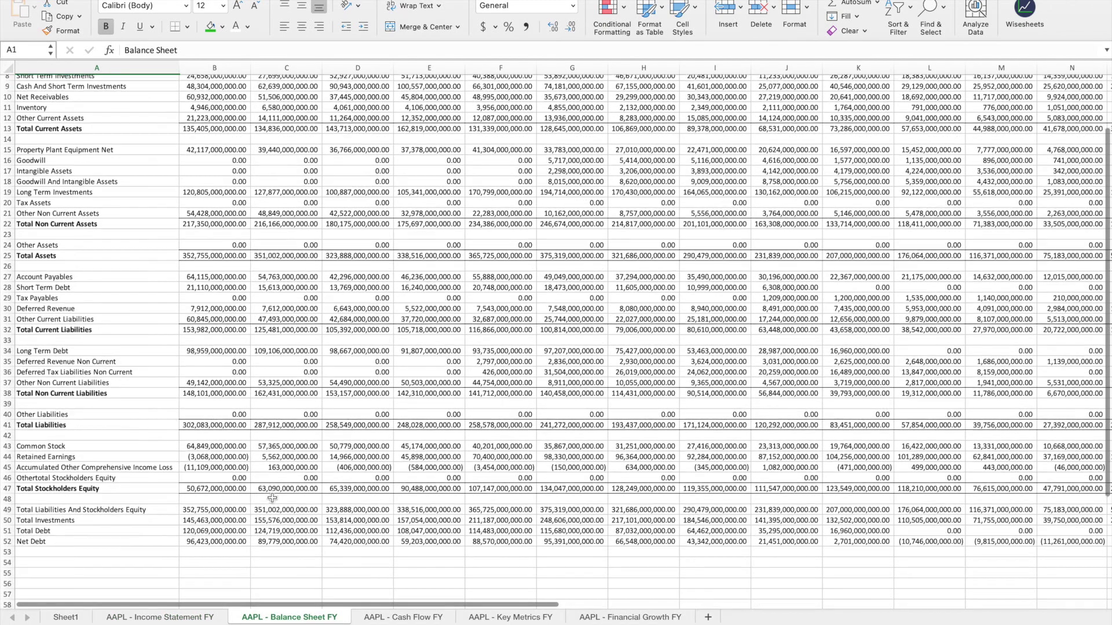
click(402, 617)
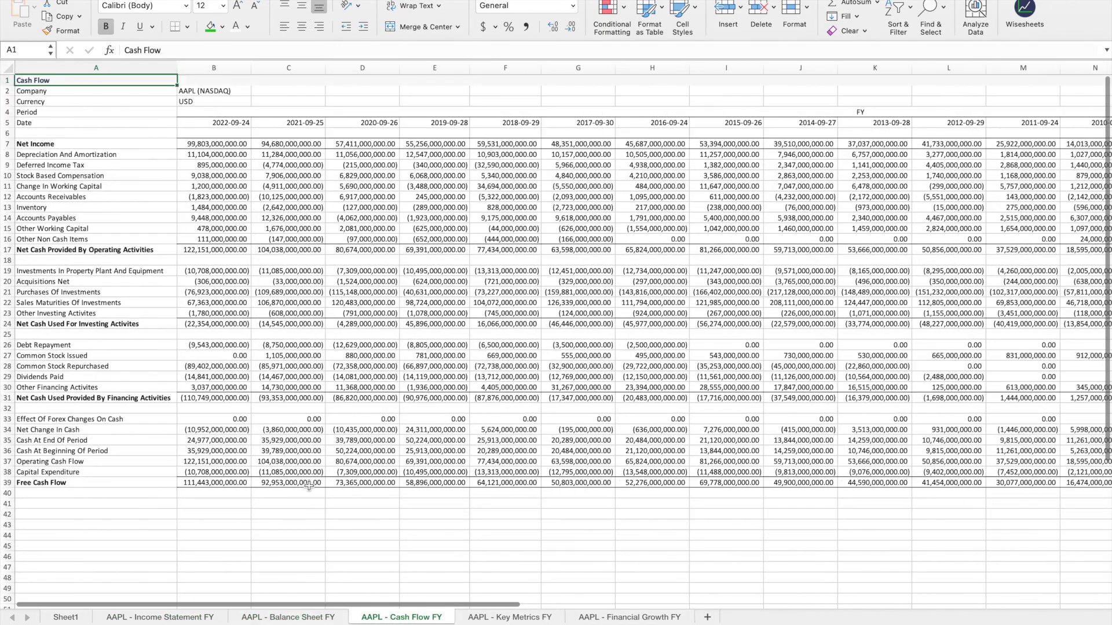
click(633, 616)
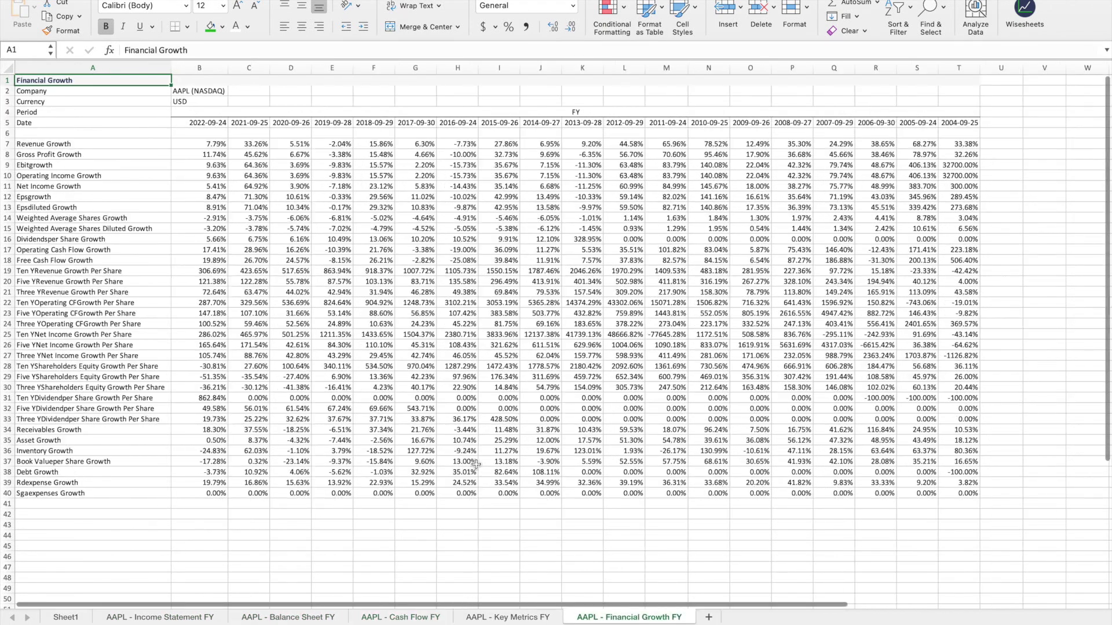
click(509, 617)
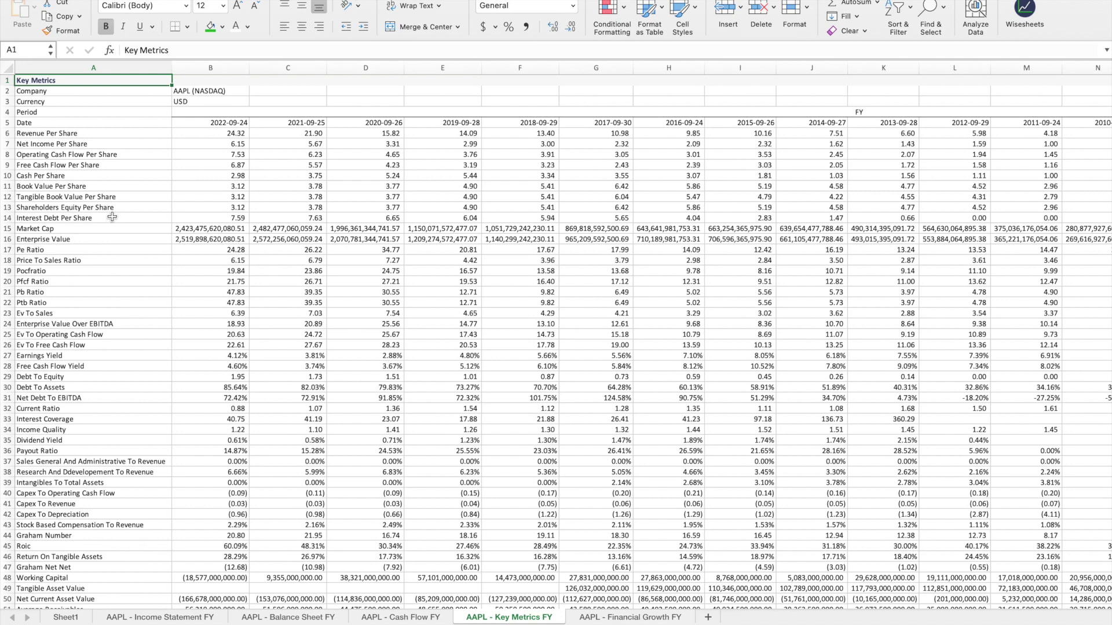
scroll(114, 210, down, 5)
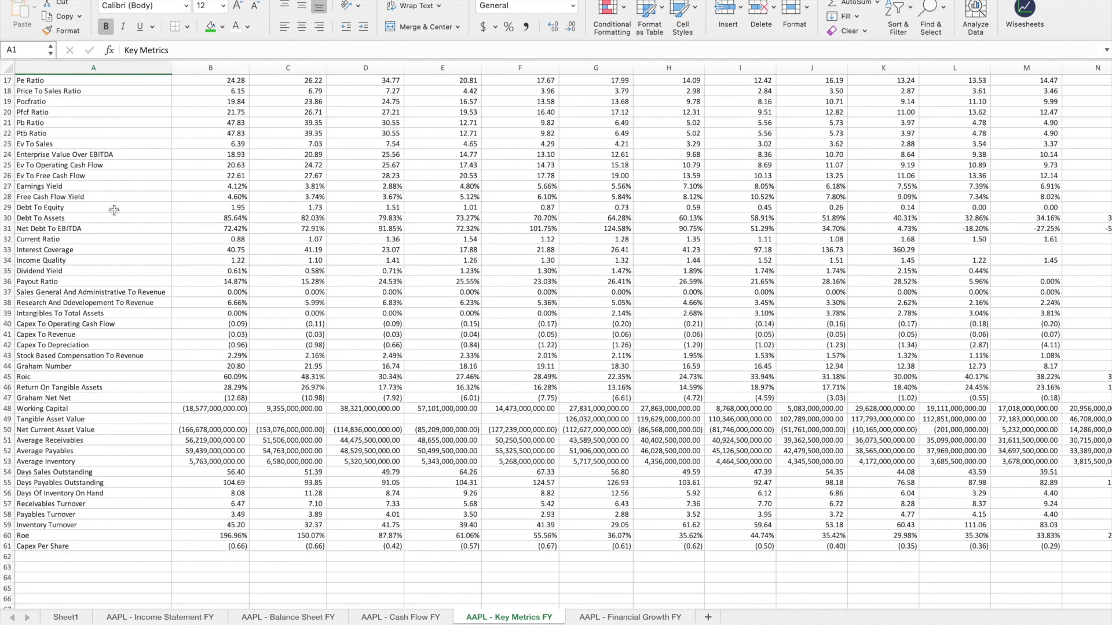
scroll(114, 210, up, 5)
scroll(114, 210, down, 3)
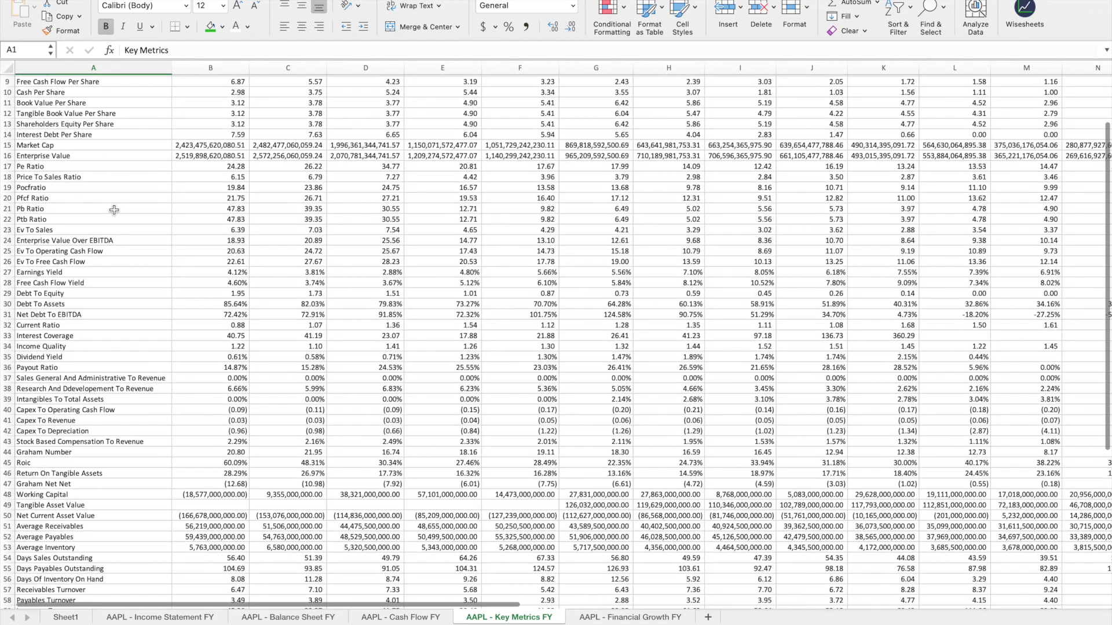
scroll(114, 210, up, 3)
drag(241, 122, 596, 122)
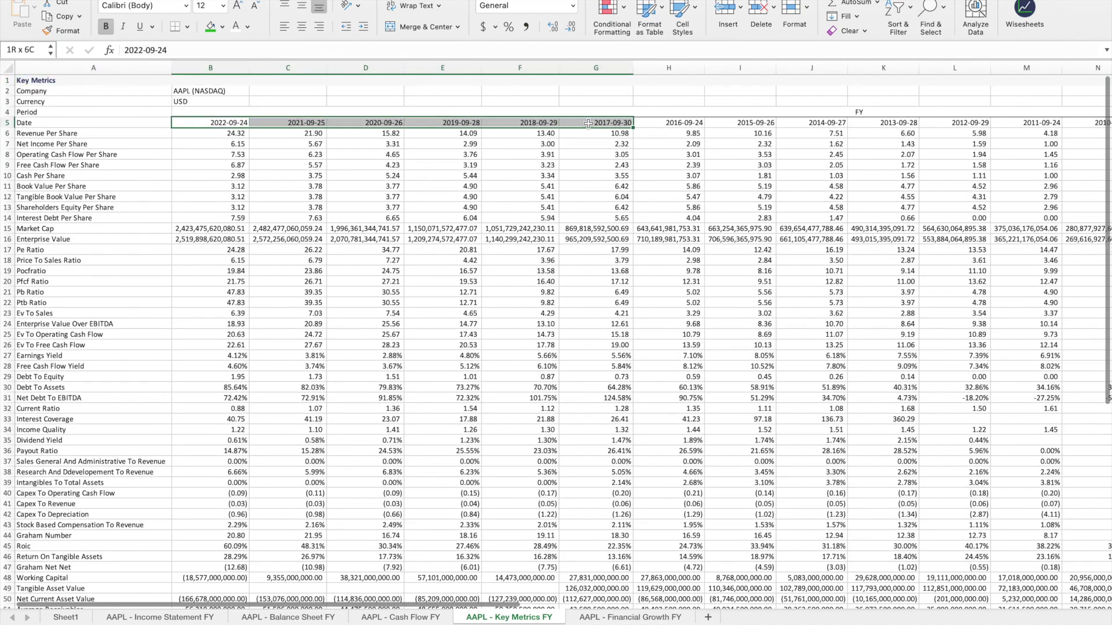
click(120, 137)
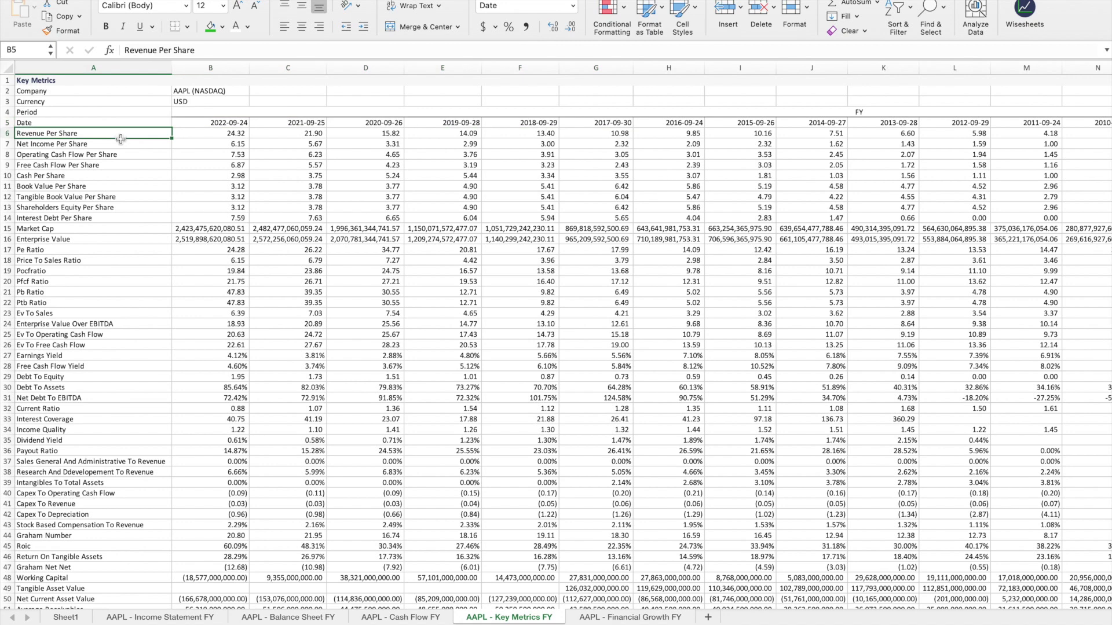
drag(120, 139, 121, 143)
scroll(130, 223, down, 3)
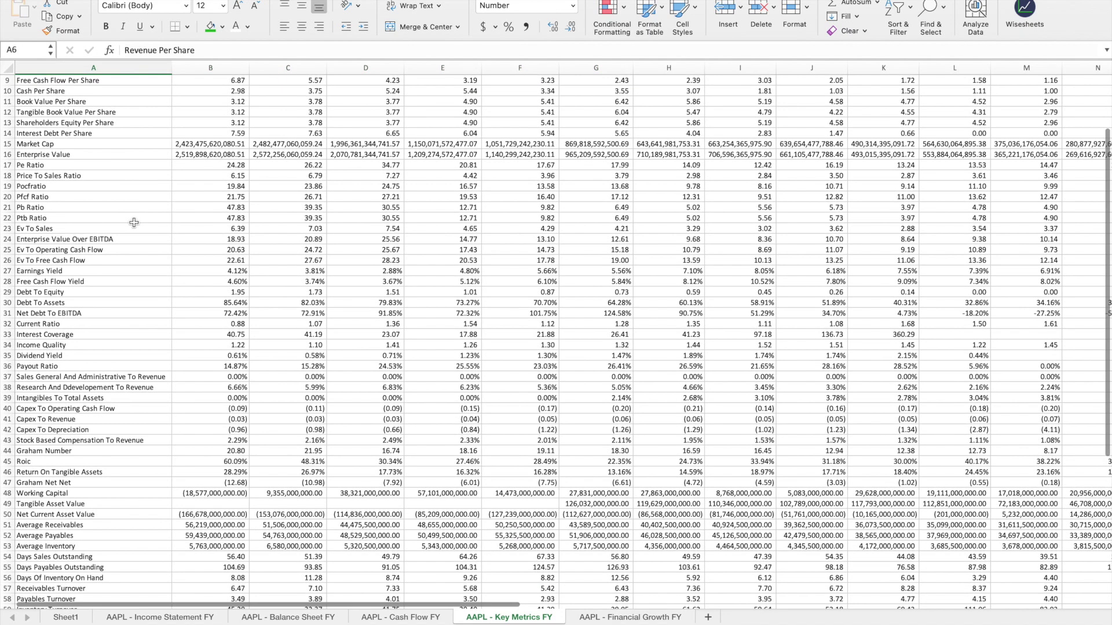
click(77, 322)
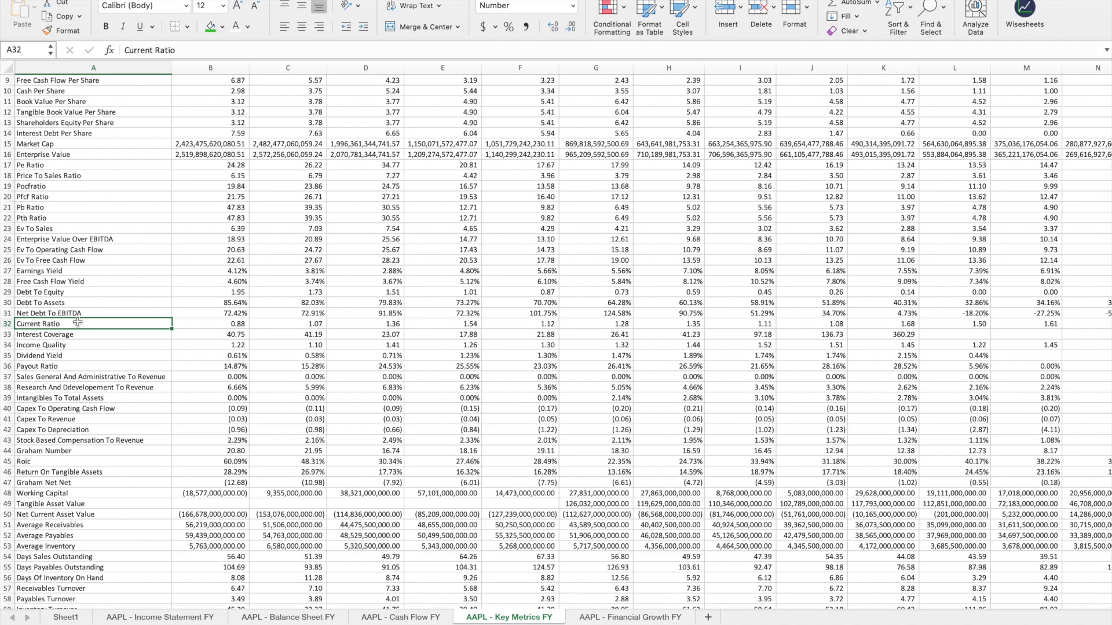
scroll(77, 313, down, 3)
click(75, 271)
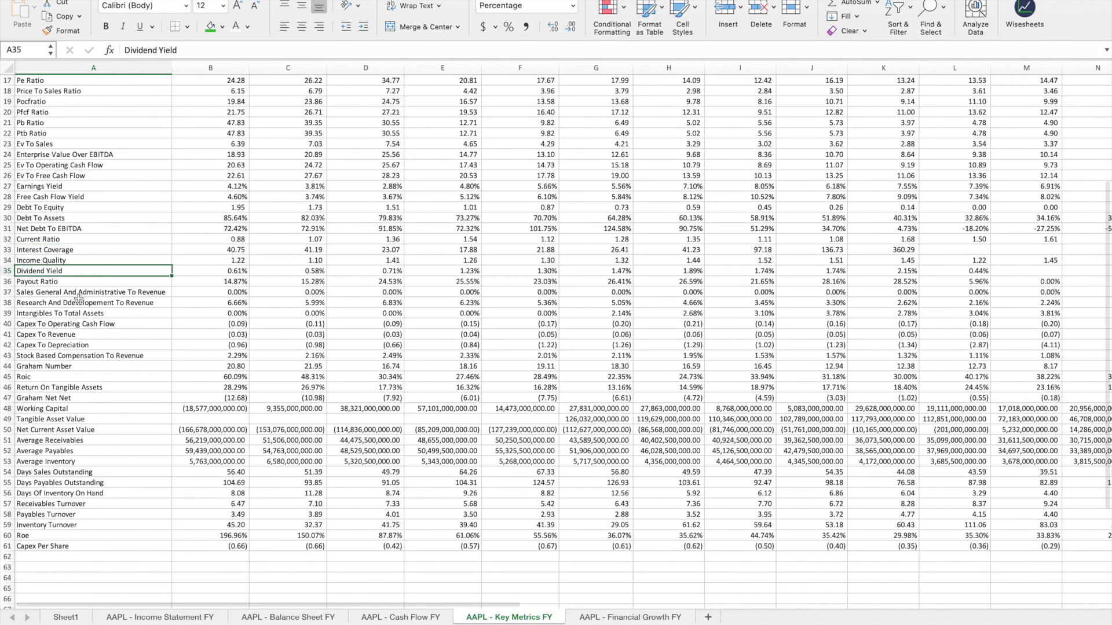
scroll(75, 370, down, 3)
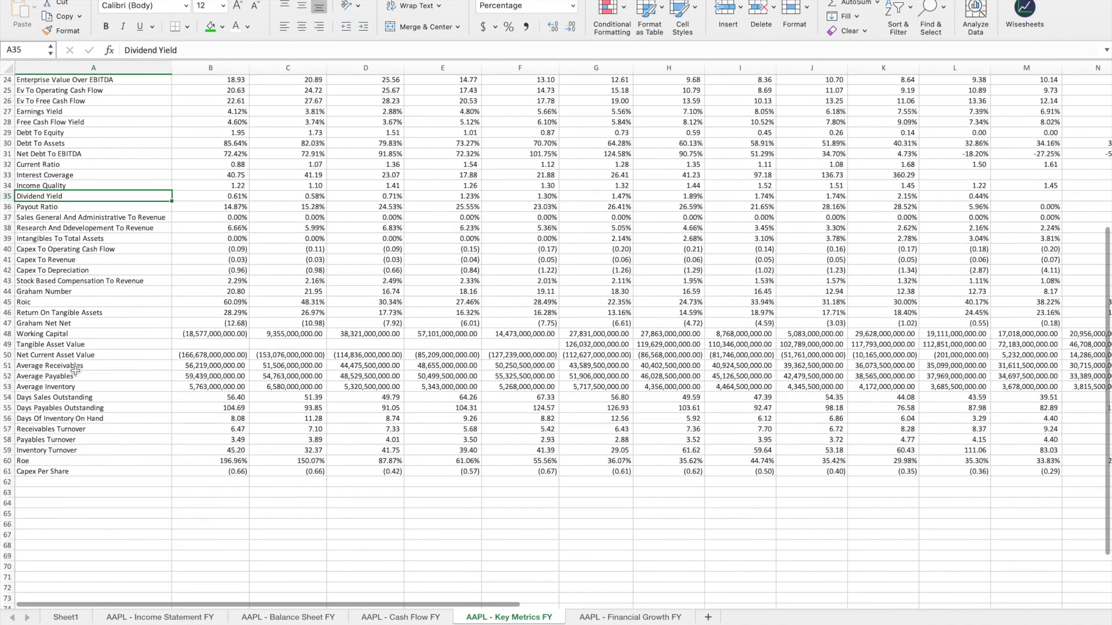
click(75, 430)
drag(75, 430, 77, 462)
scroll(114, 376, up, 9)
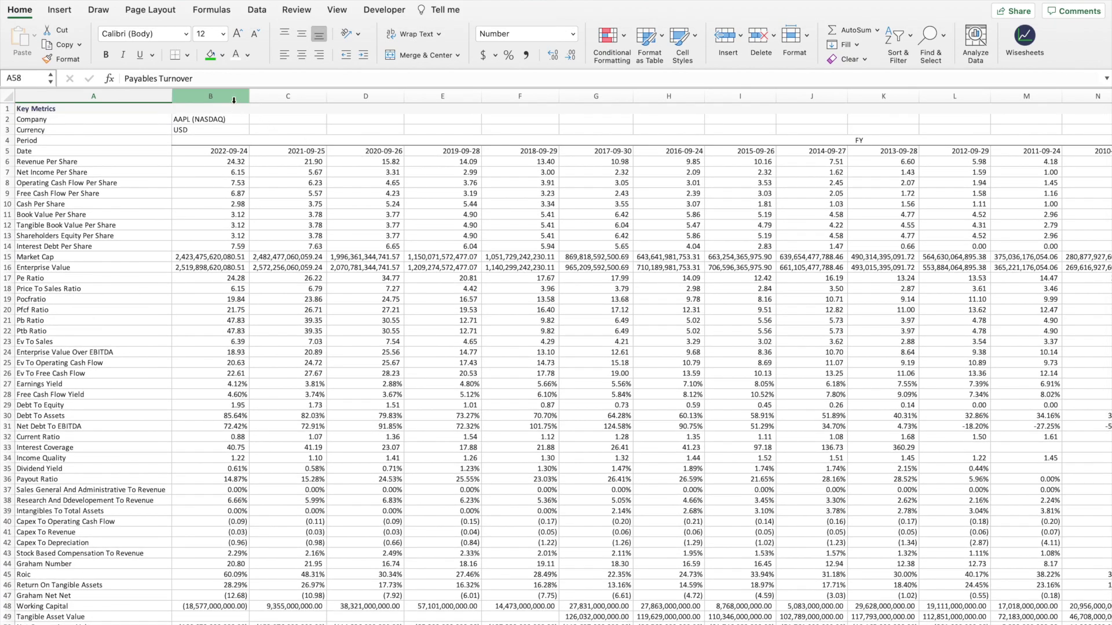
Insert a narrow empty column B before the key metrics data.
click(234, 99)
key(super+shift+equal)
click(360, 194)
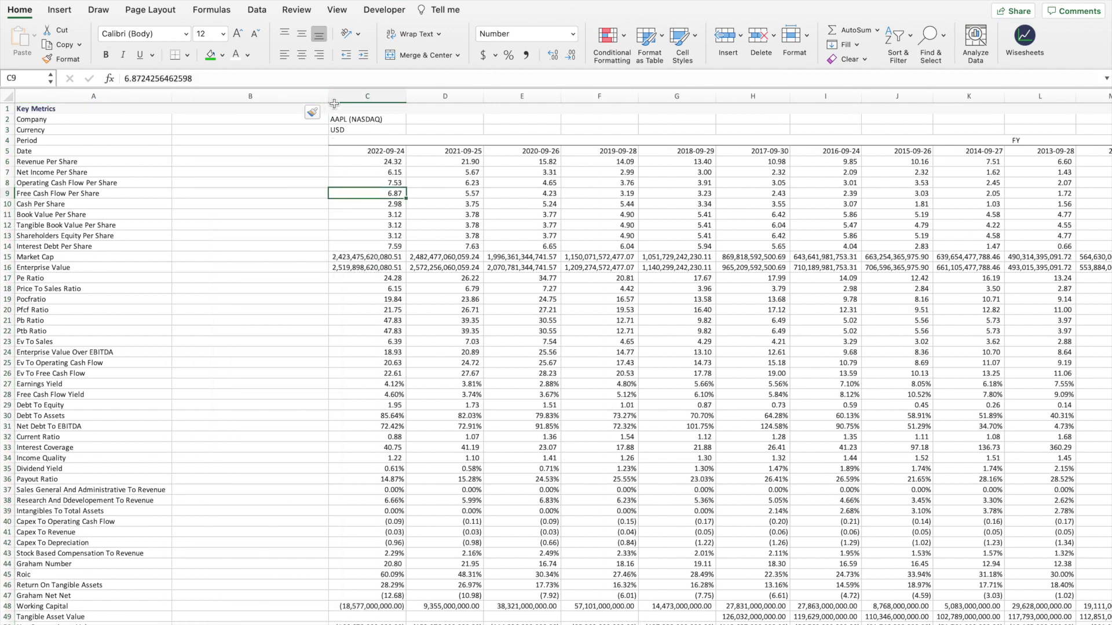
drag(331, 98, 305, 99)
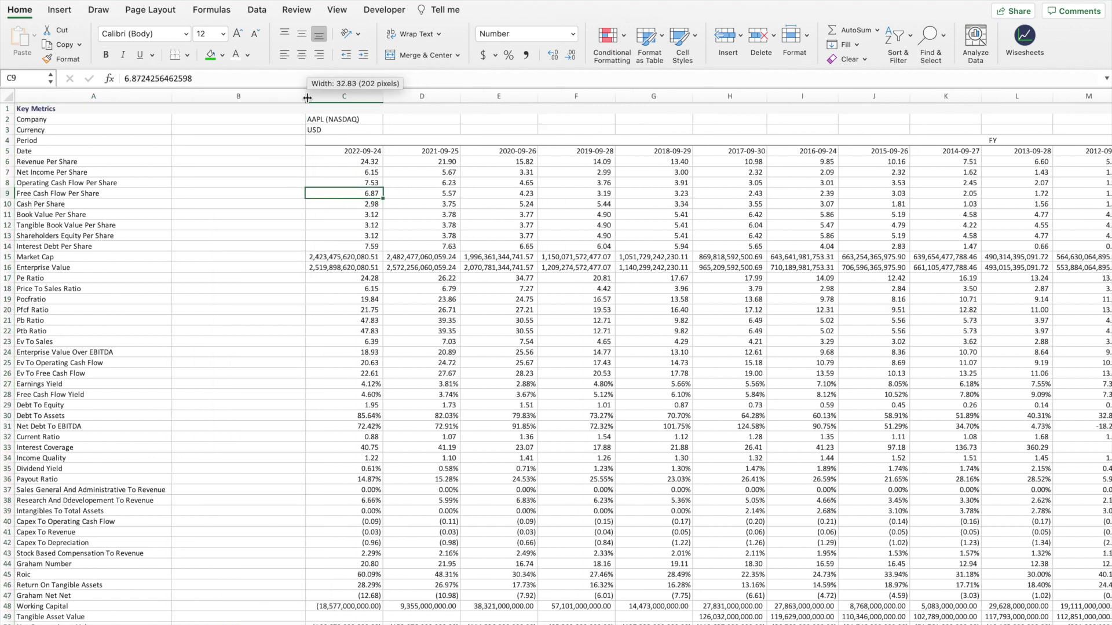
click(270, 165)
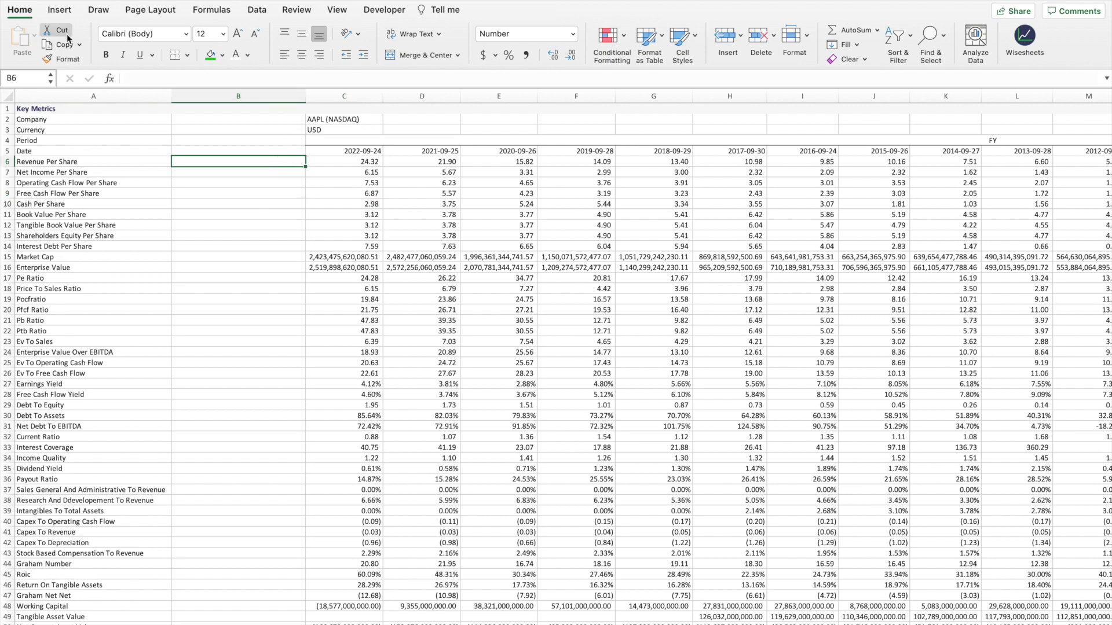
Insert a column sparkline in B6 using data range C6:U6.
click(60, 12)
click(757, 43)
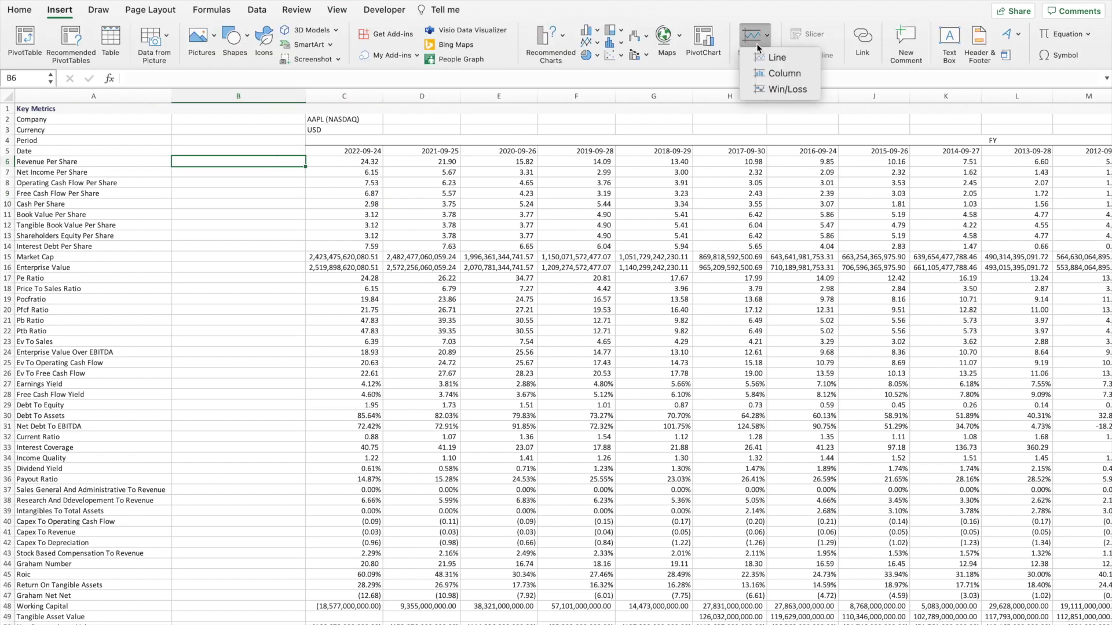
click(774, 74)
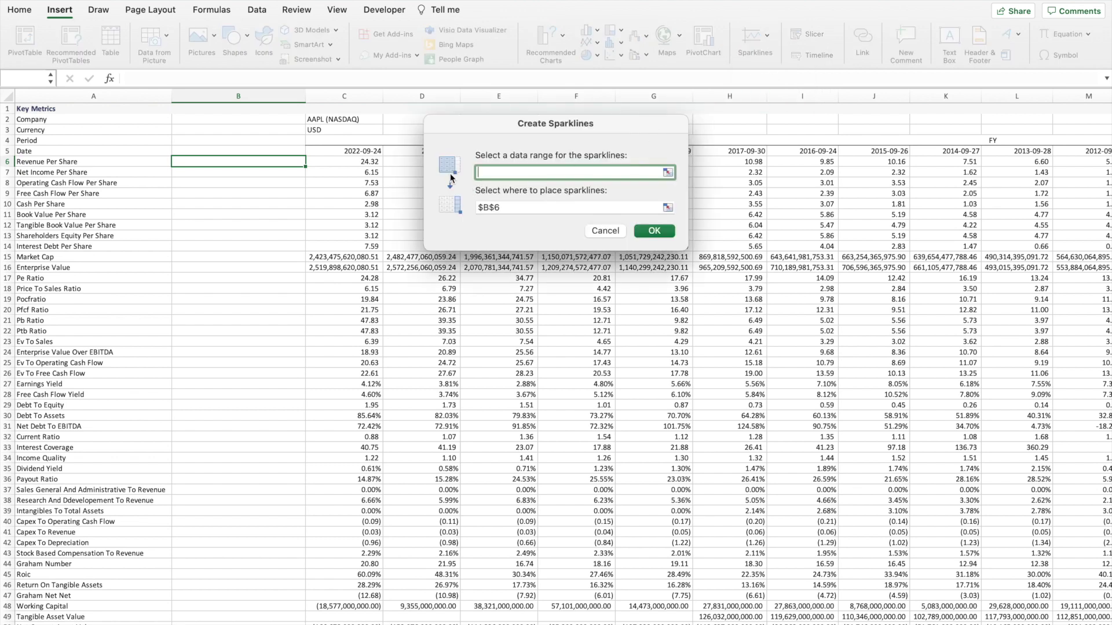
click(369, 161)
drag(369, 161, 1046, 161)
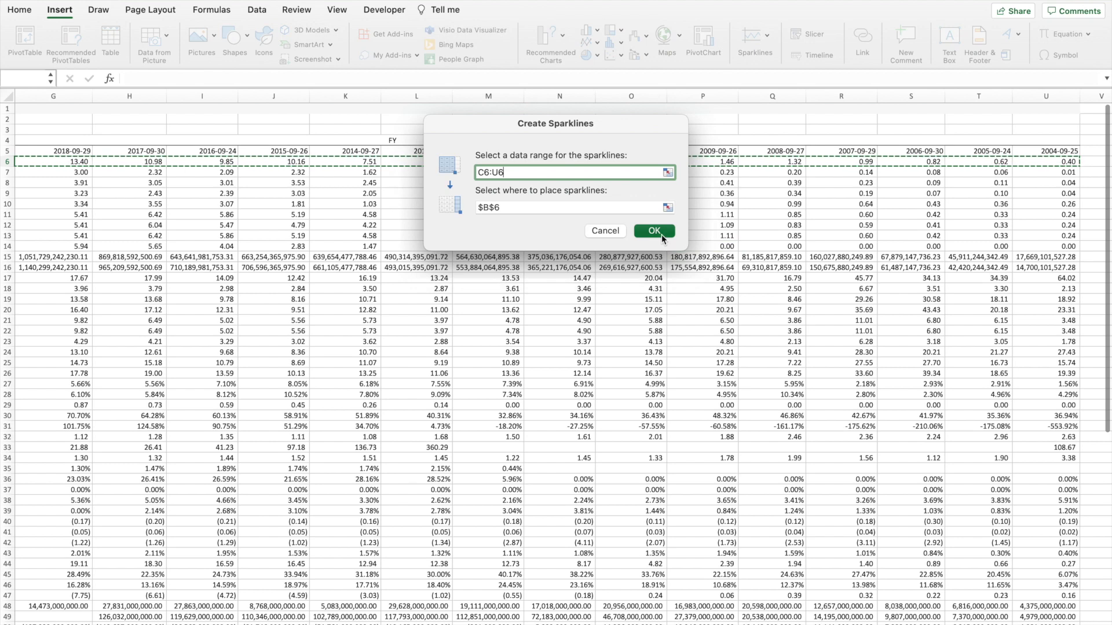
click(654, 233)
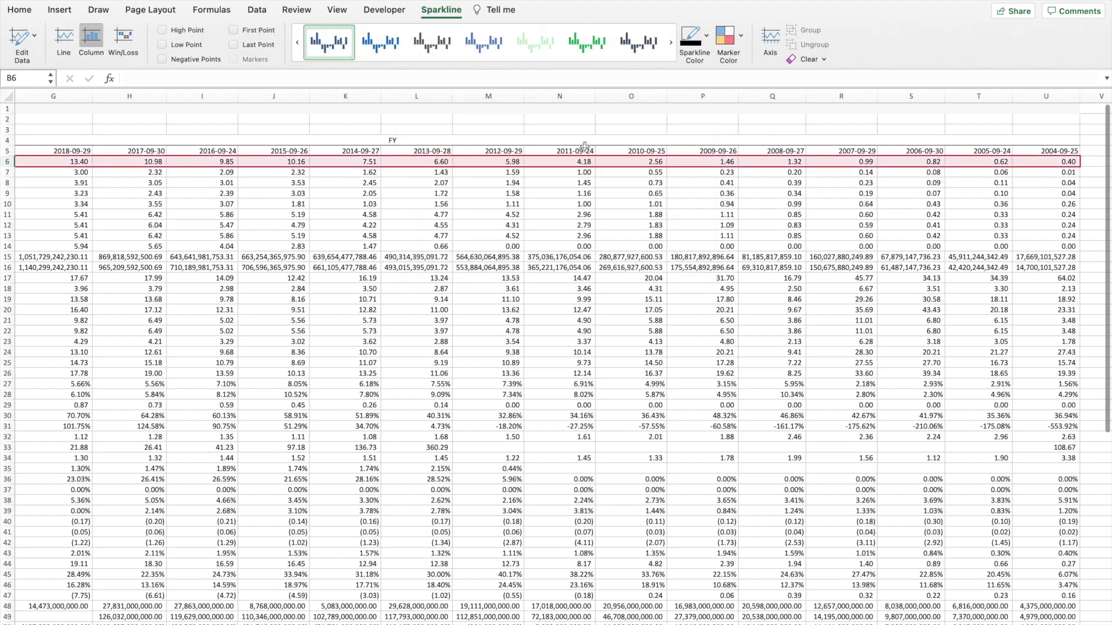
Choose a sparkline style for the B6 sparkline.
click(484, 43)
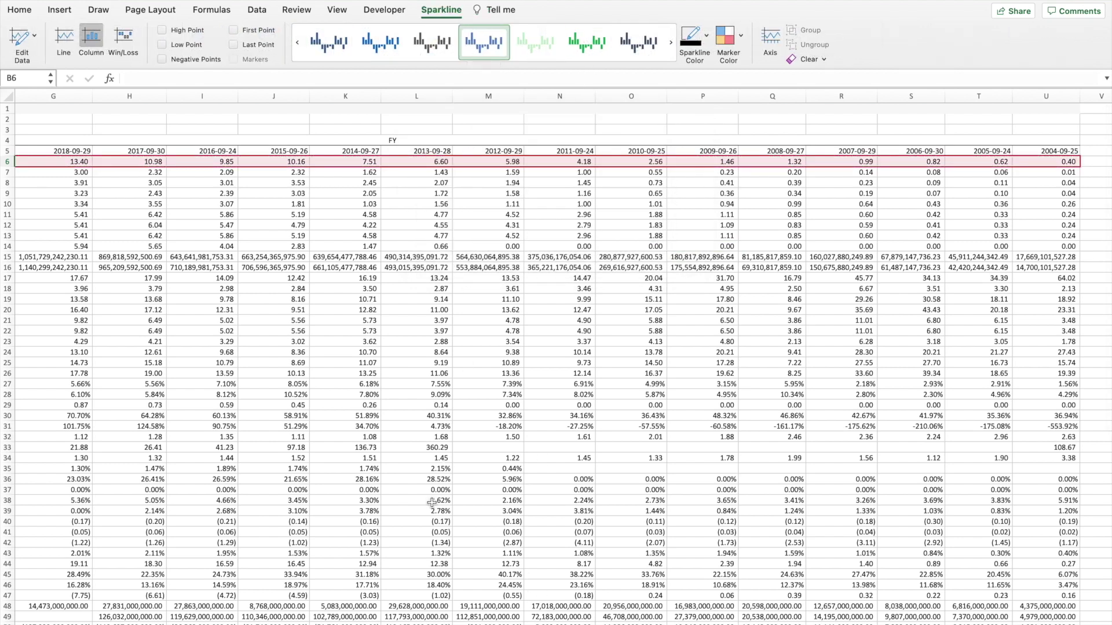
click(380, 42)
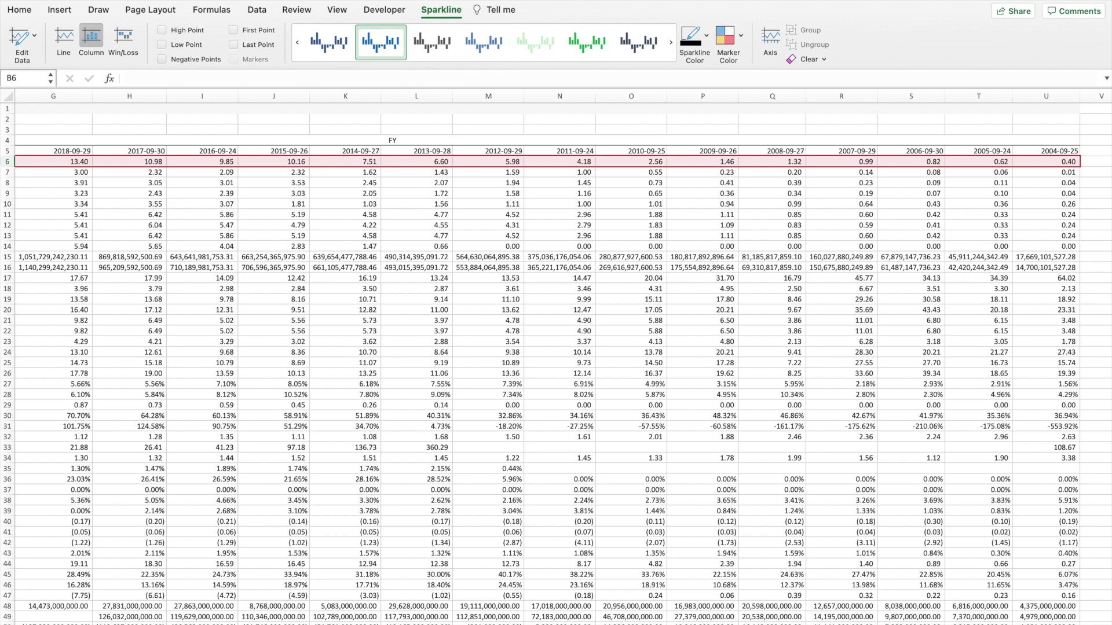
scroll(156, 620, left, 10)
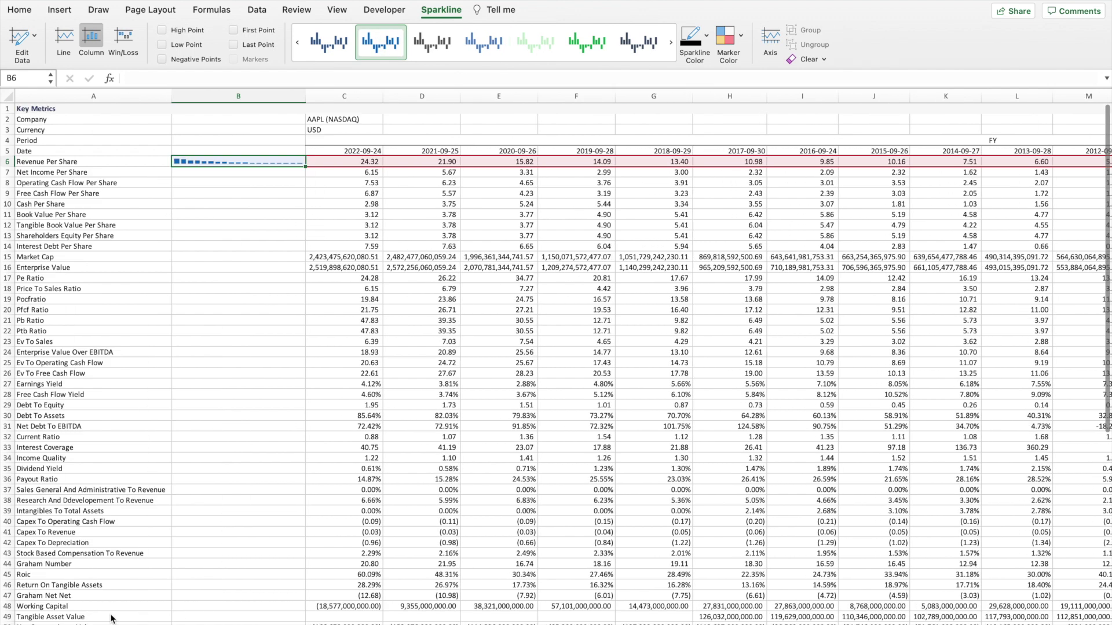
click(253, 225)
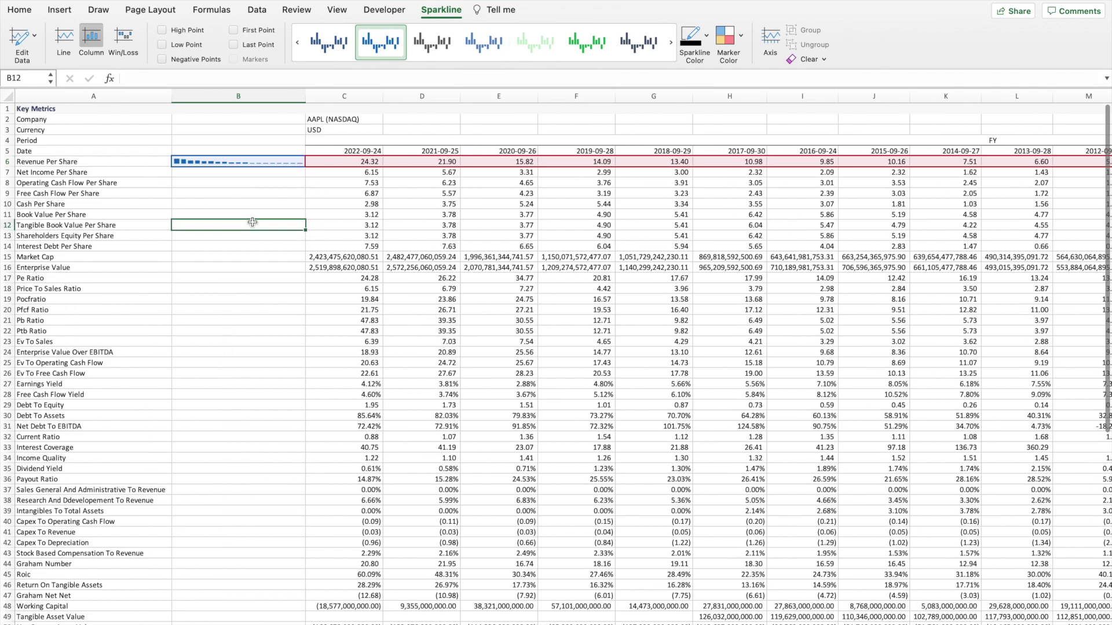
click(270, 163)
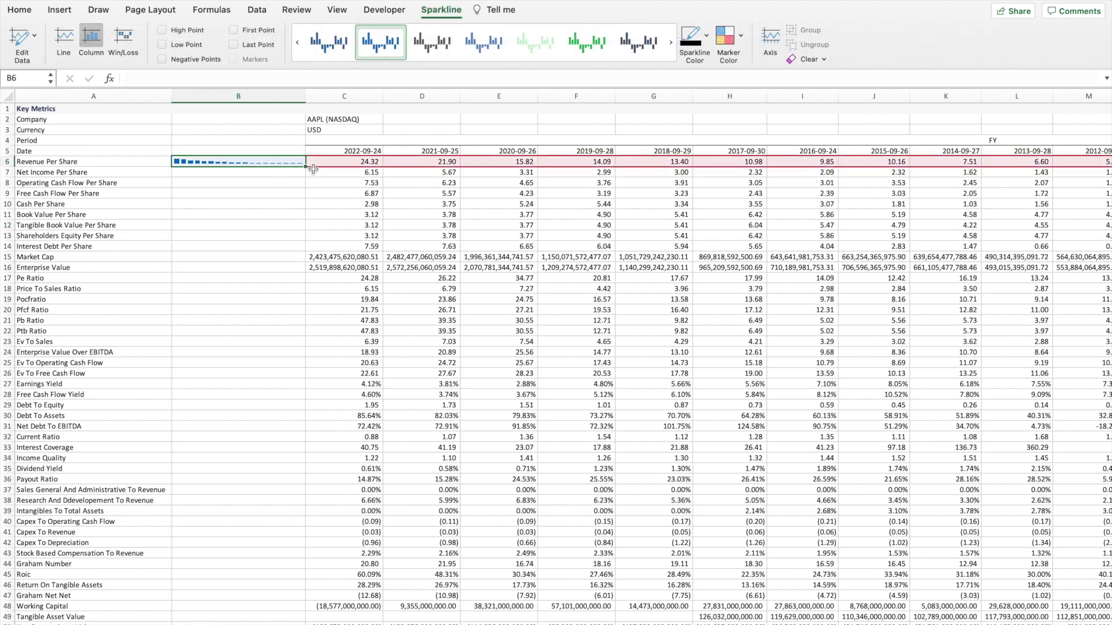
Fill the B6 sparkline down column B to row 61.
drag(306, 168, 240, 621)
click(394, 320)
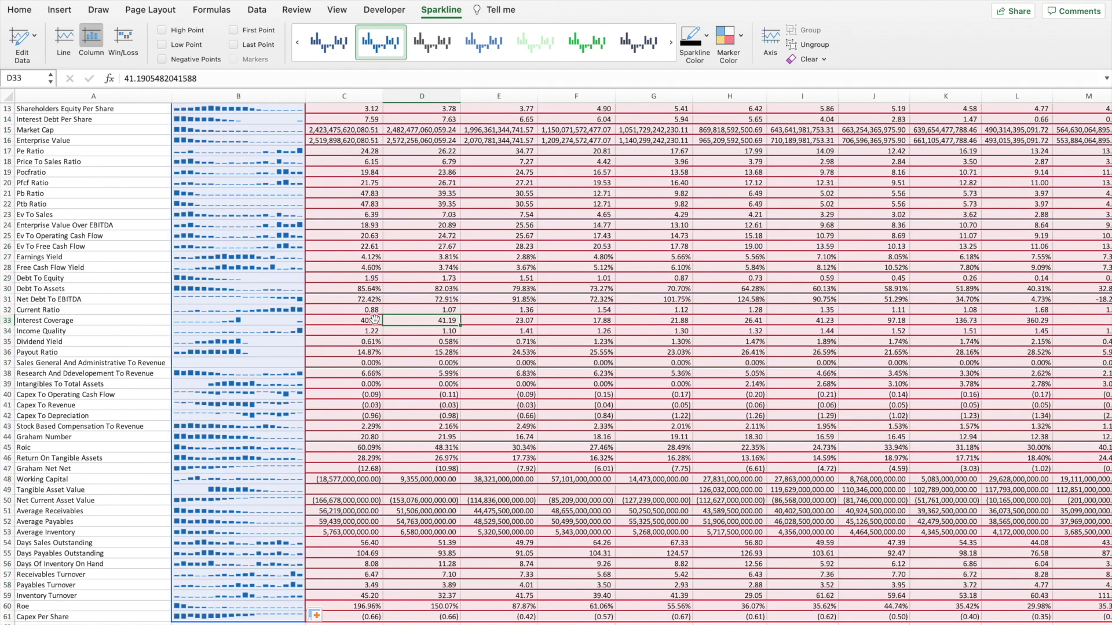
scroll(139, 254, up, 4)
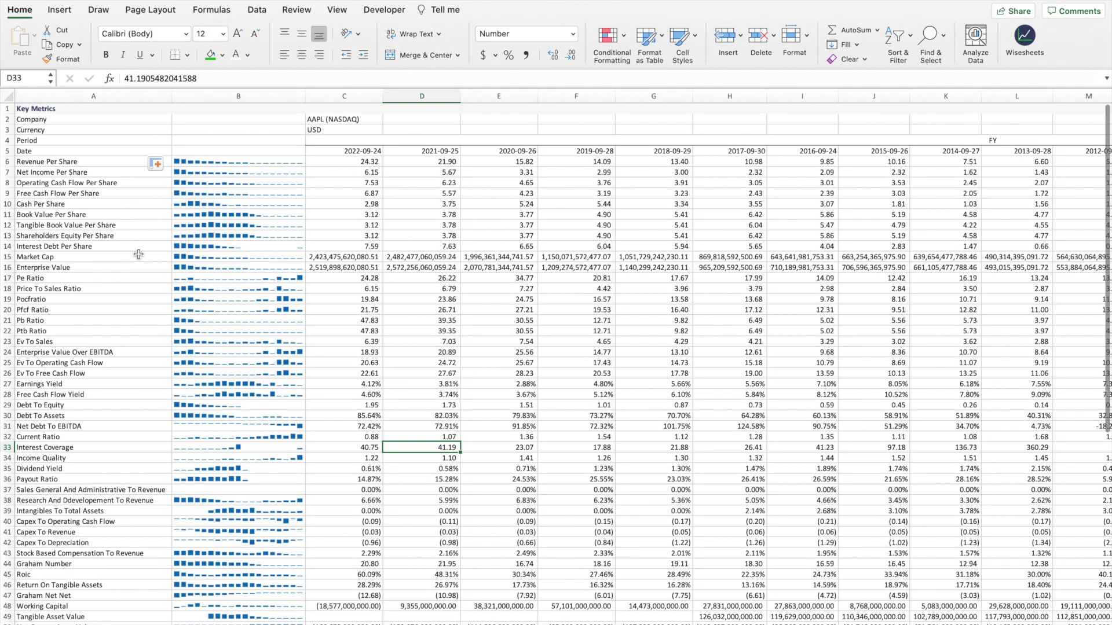
scroll(231, 185, down, 7)
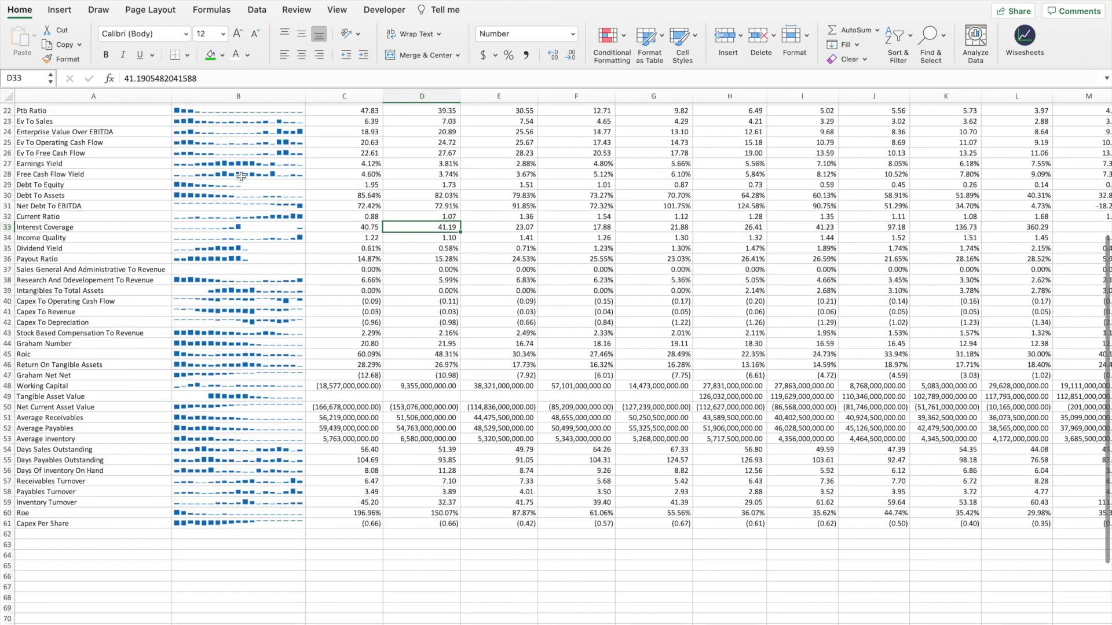
scroll(241, 176, down, 4)
scroll(249, 182, up, 10)
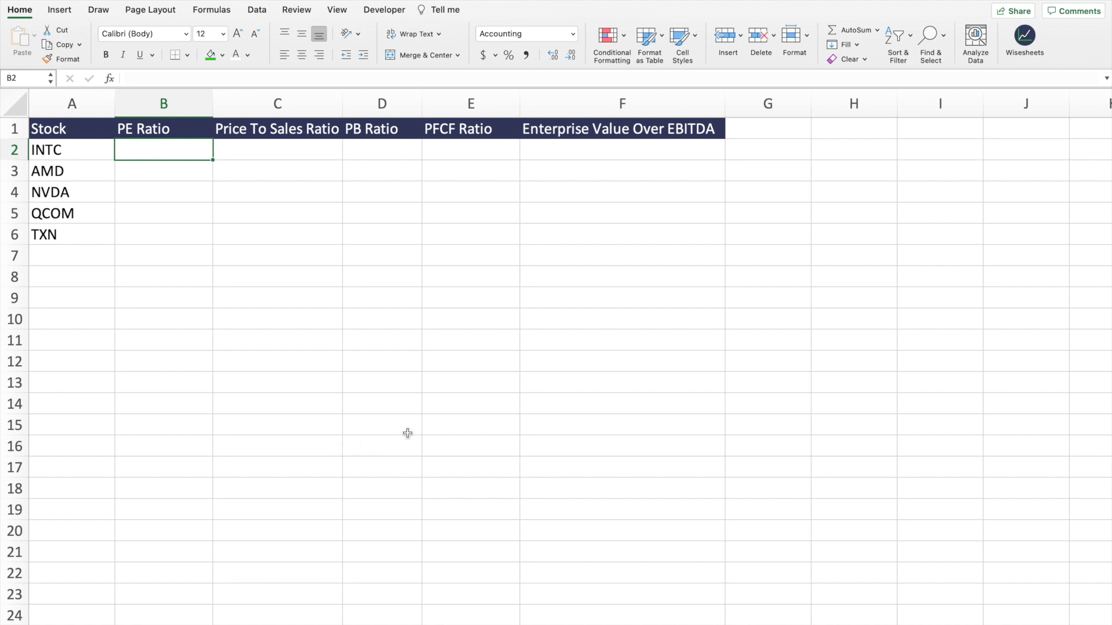
Show the Wisesheets WISE Function reference and select the ratio headers B1:F1.
click(1024, 34)
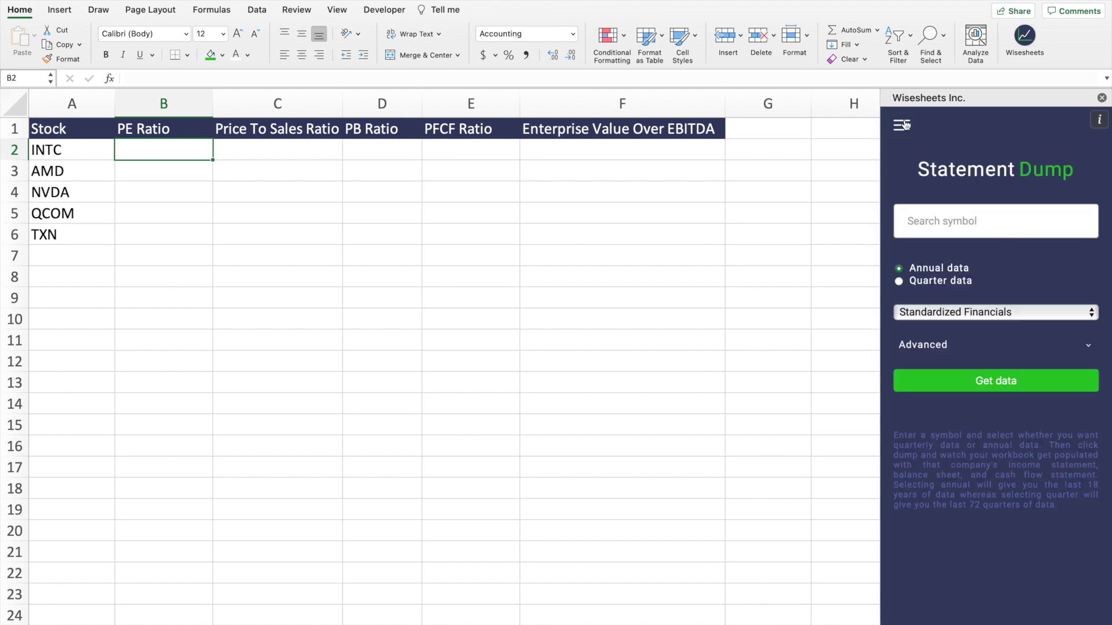
click(905, 125)
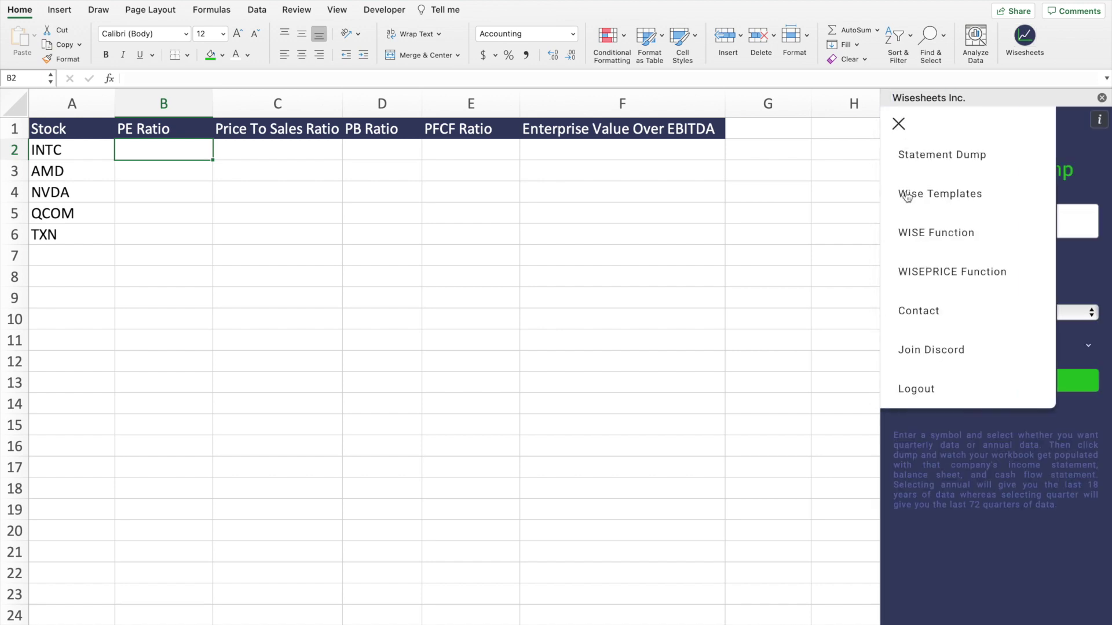
click(921, 231)
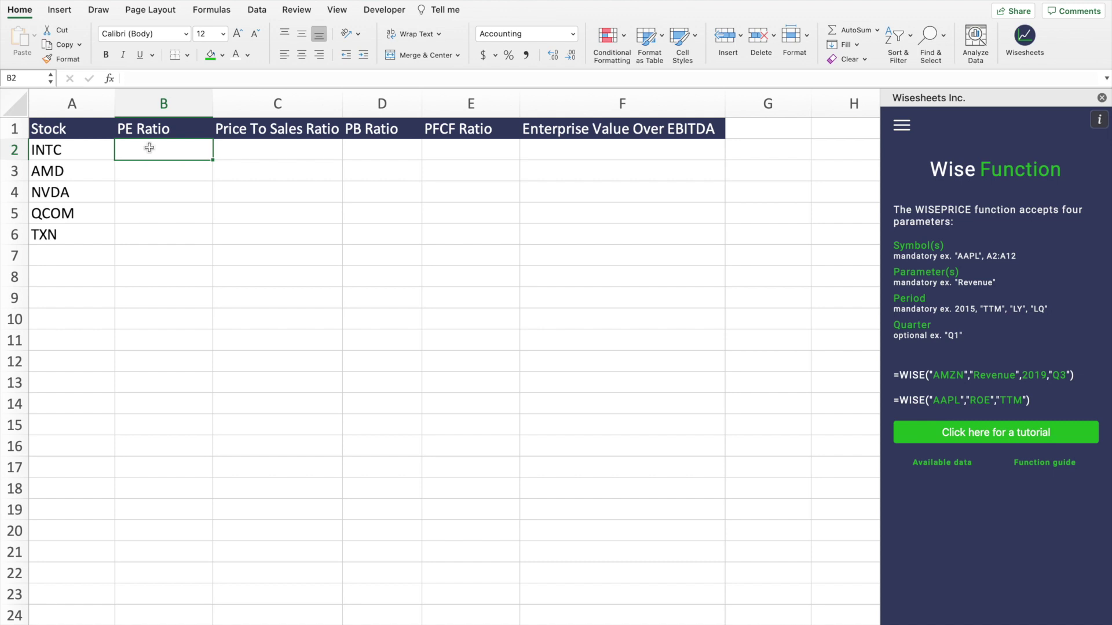
drag(172, 125, 641, 128)
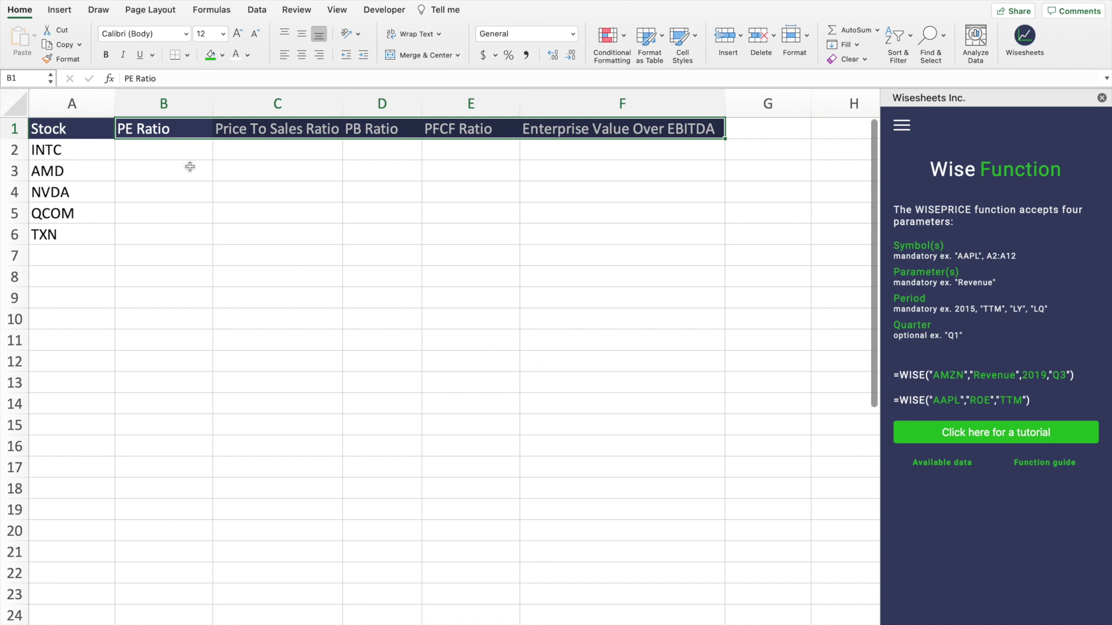
Enter =WISE(A2,B1:F1,"ttm") in B2 to pull INTC's trailing-twelve-month ratios.
click(174, 152)
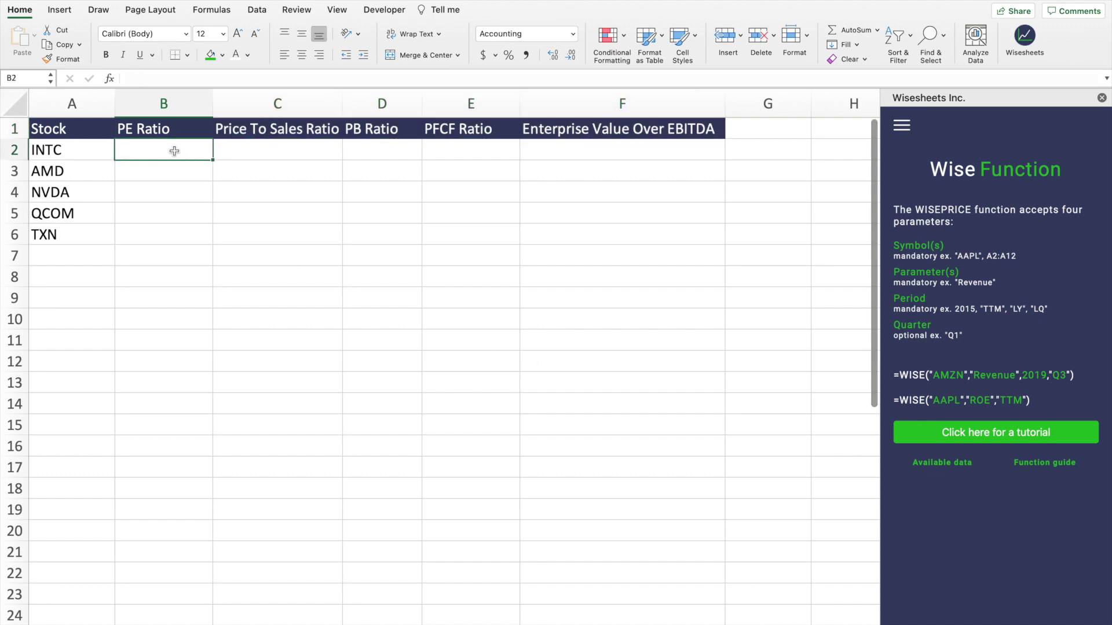
text(=)
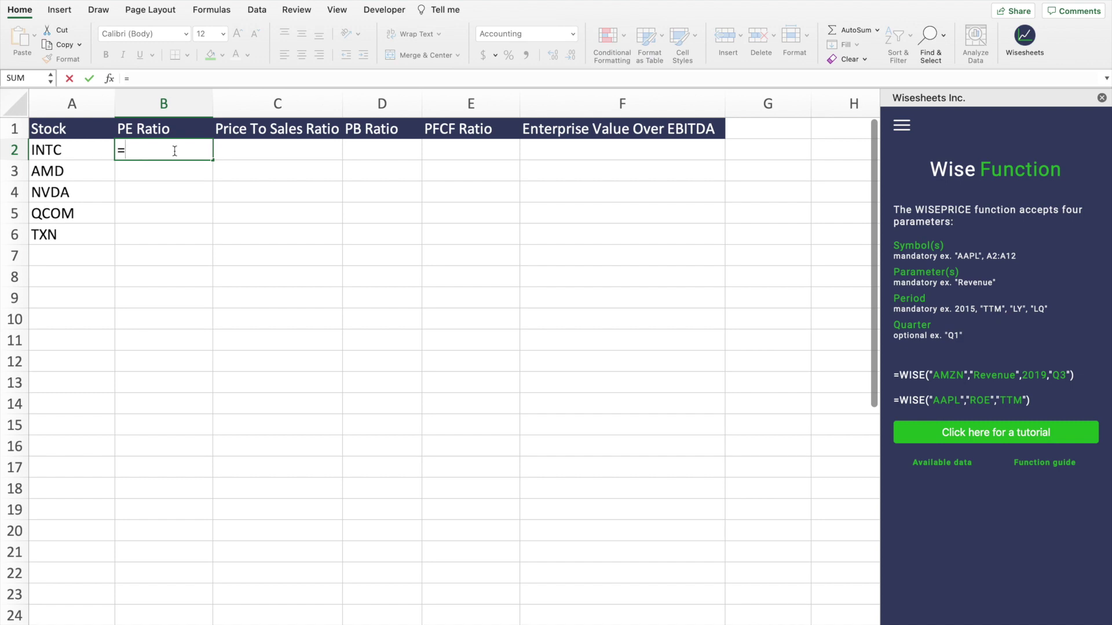
text(wise)
key(Tab)
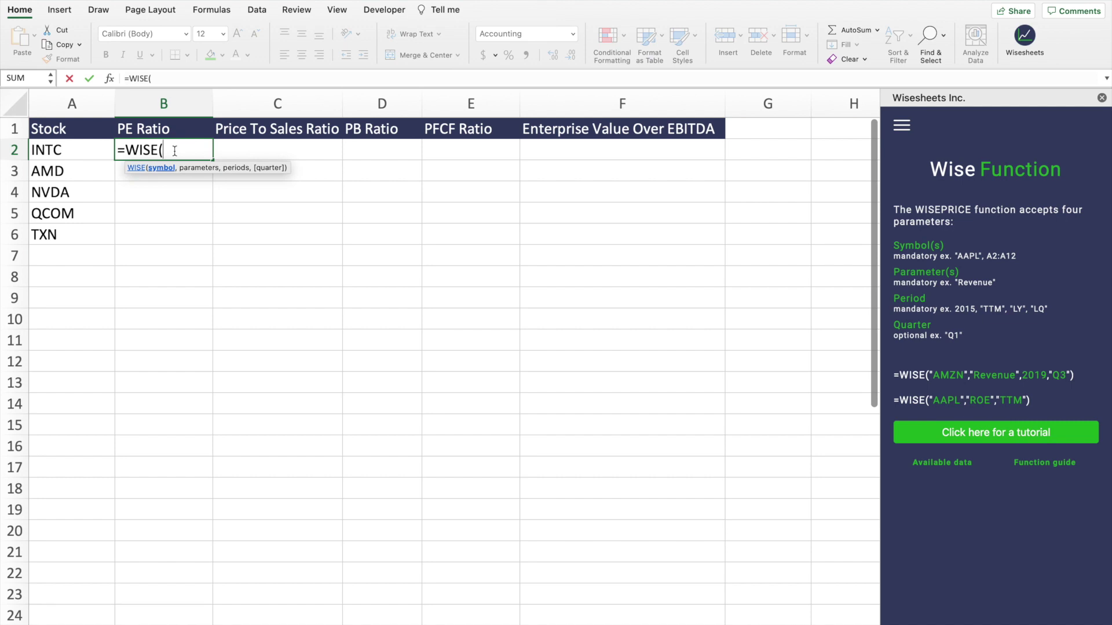
click(62, 147)
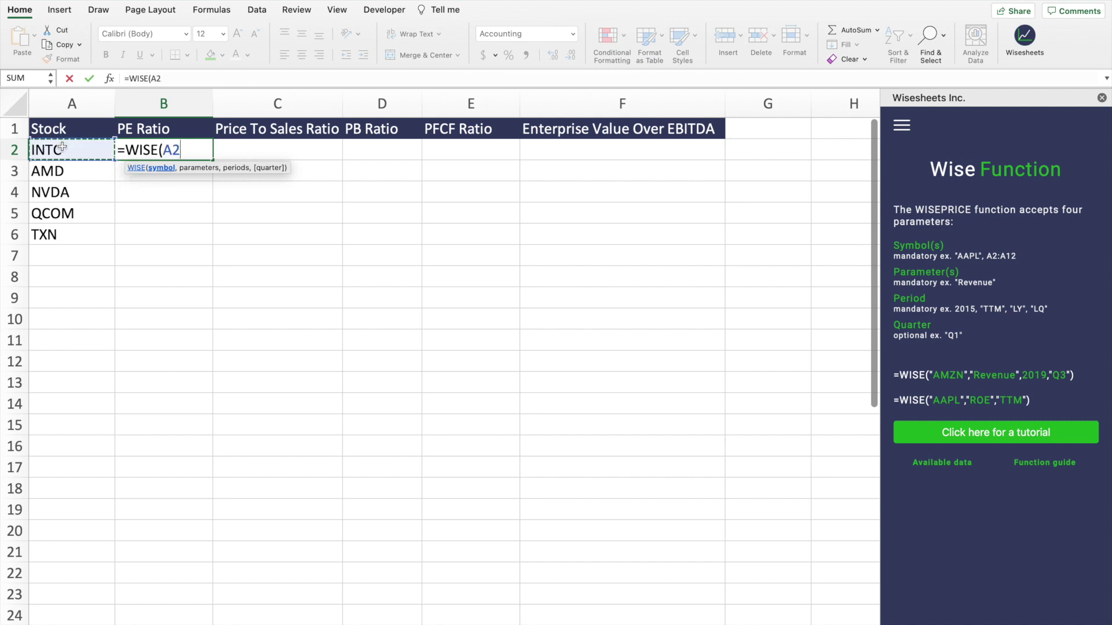
text(,)
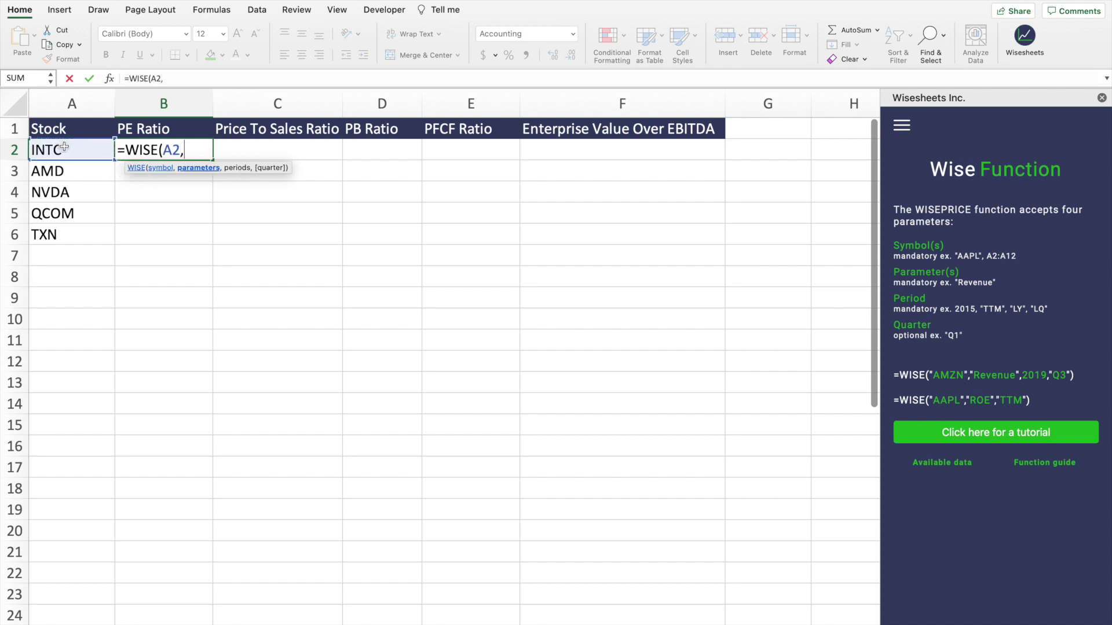
click(176, 127)
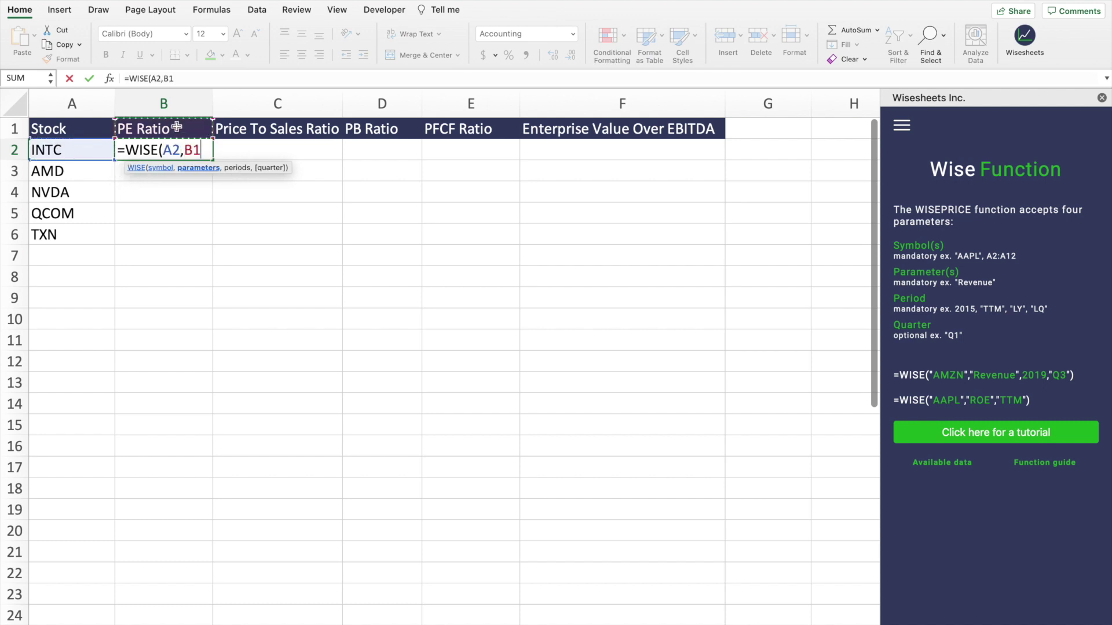
drag(177, 127, 569, 136)
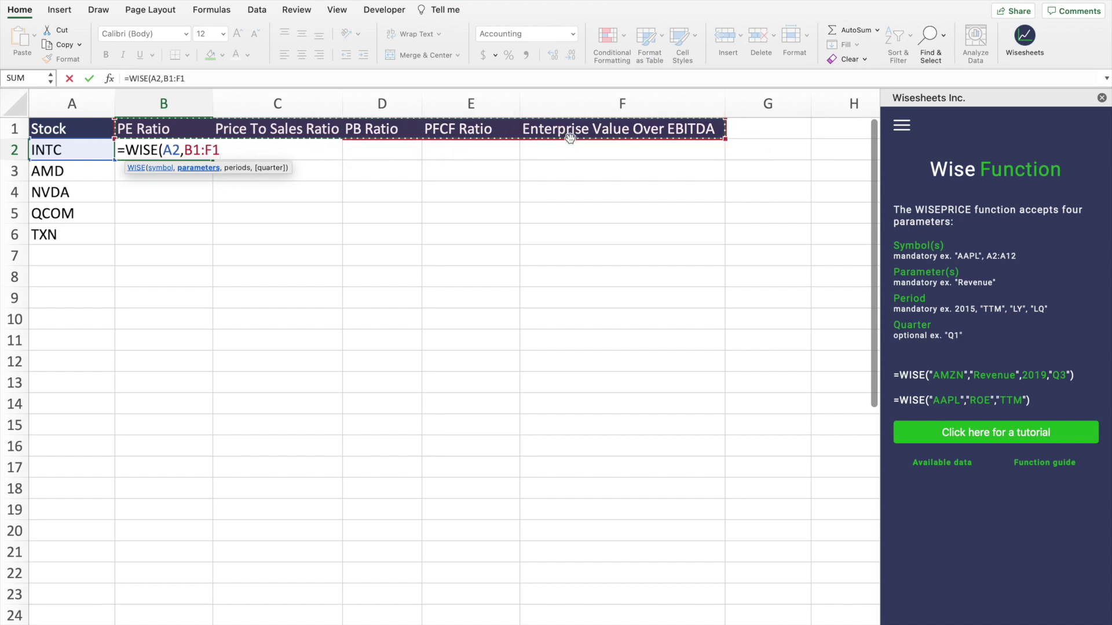
text(,)
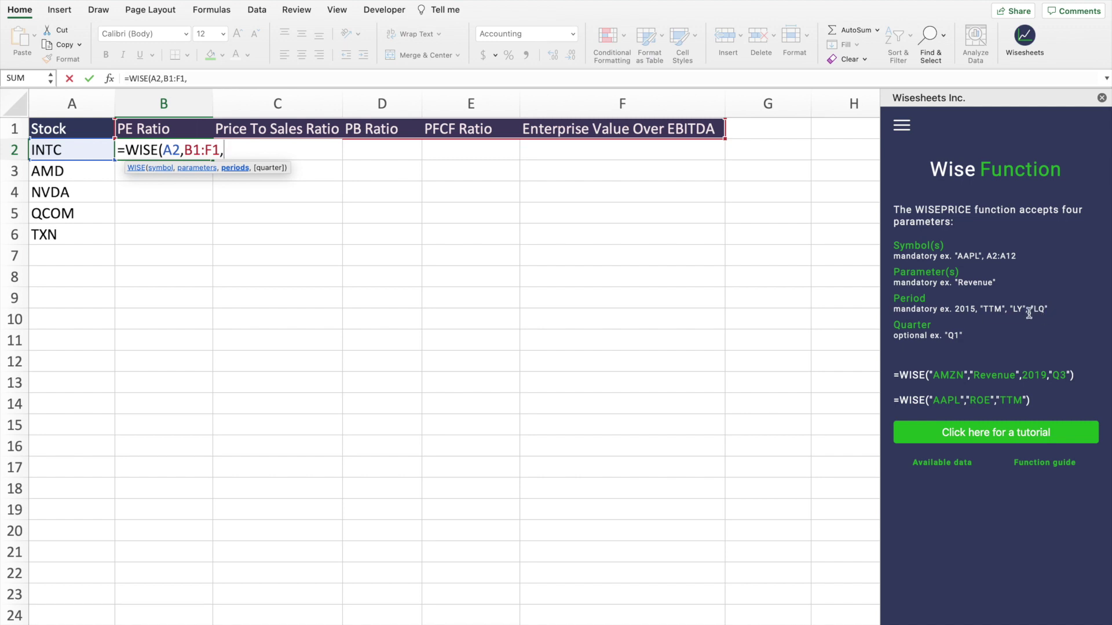
click(254, 76)
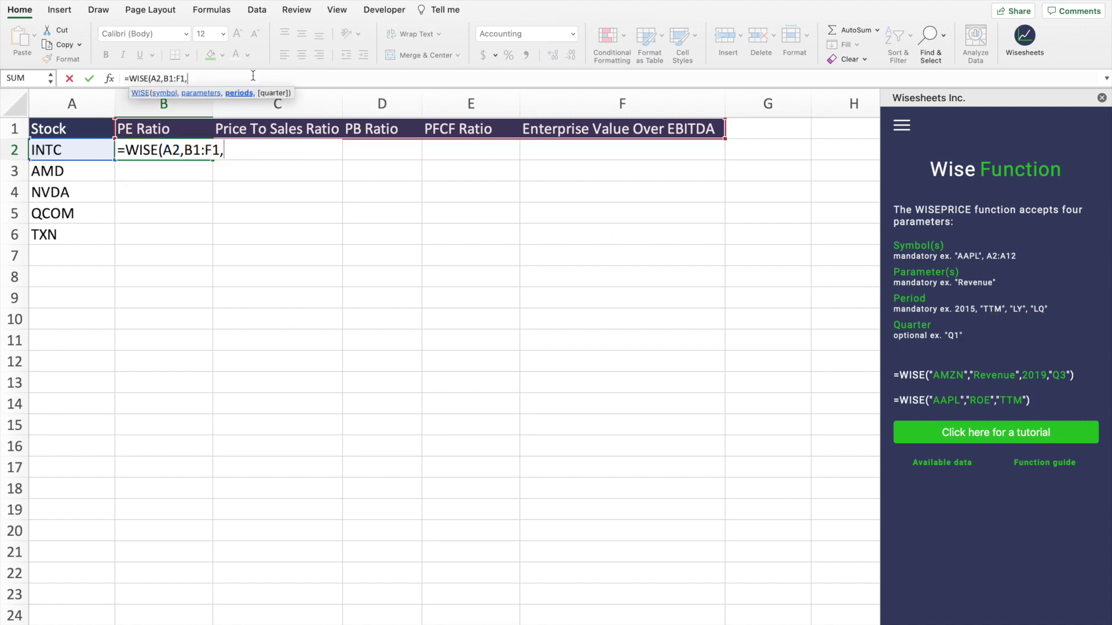
text("ttm"))
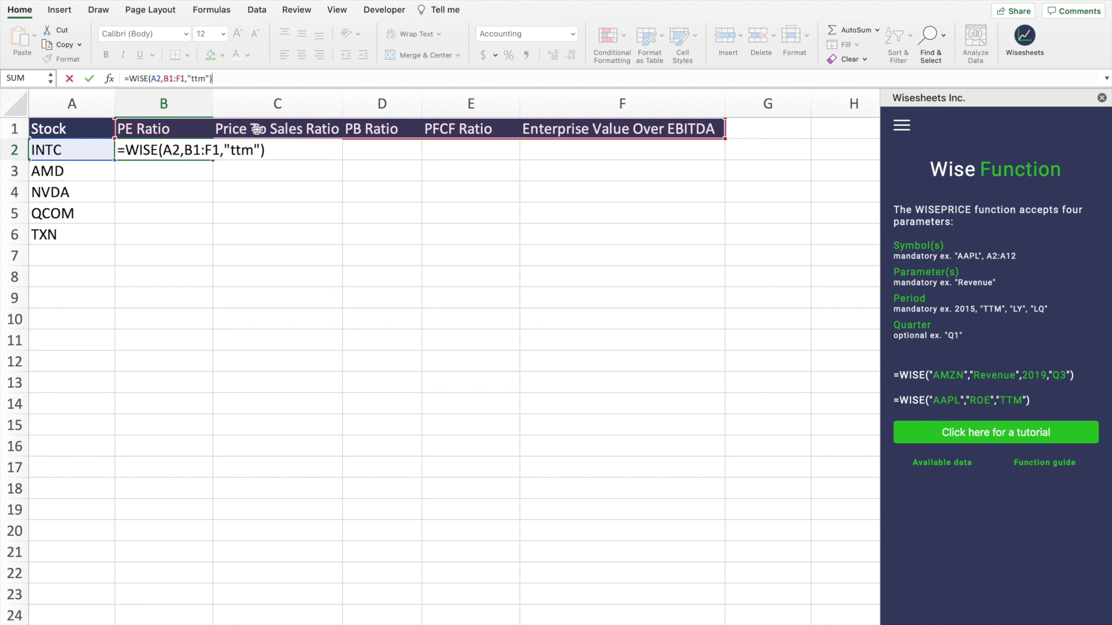
key(Return)
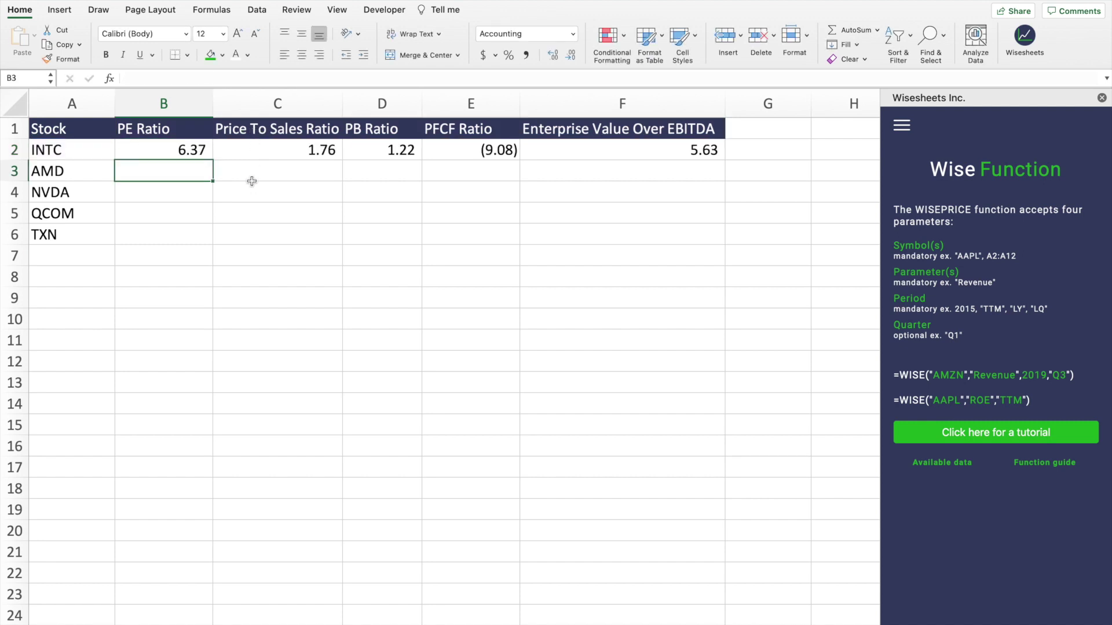
click(188, 152)
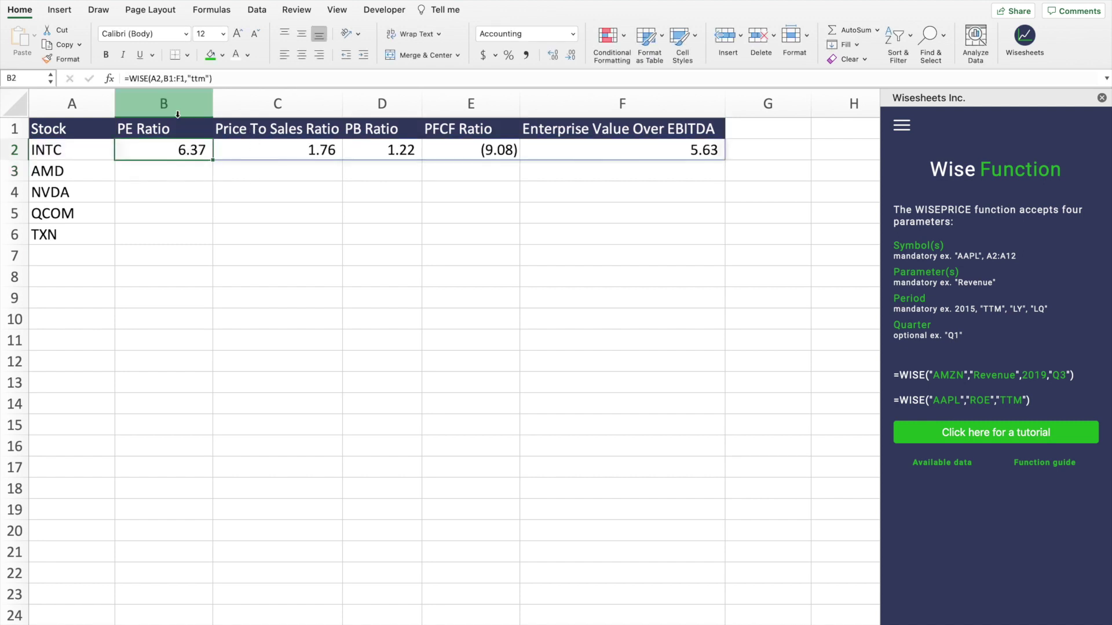
Make the header range absolute so B2 reads =WISE(A2,$B$1:$F$1,"ttm").
click(174, 79)
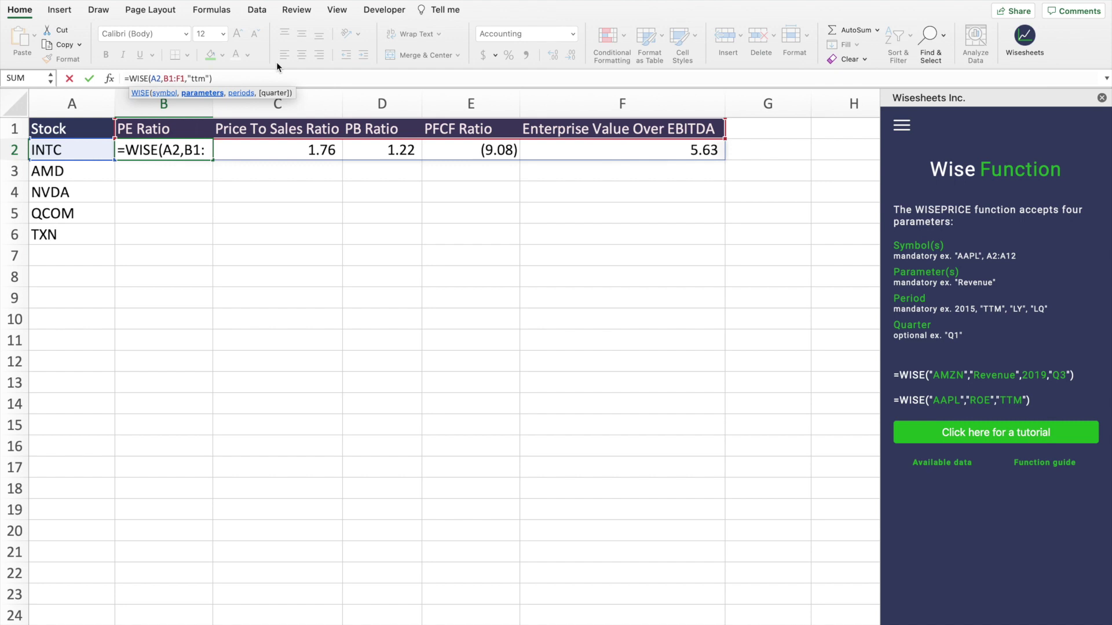
key(F4)
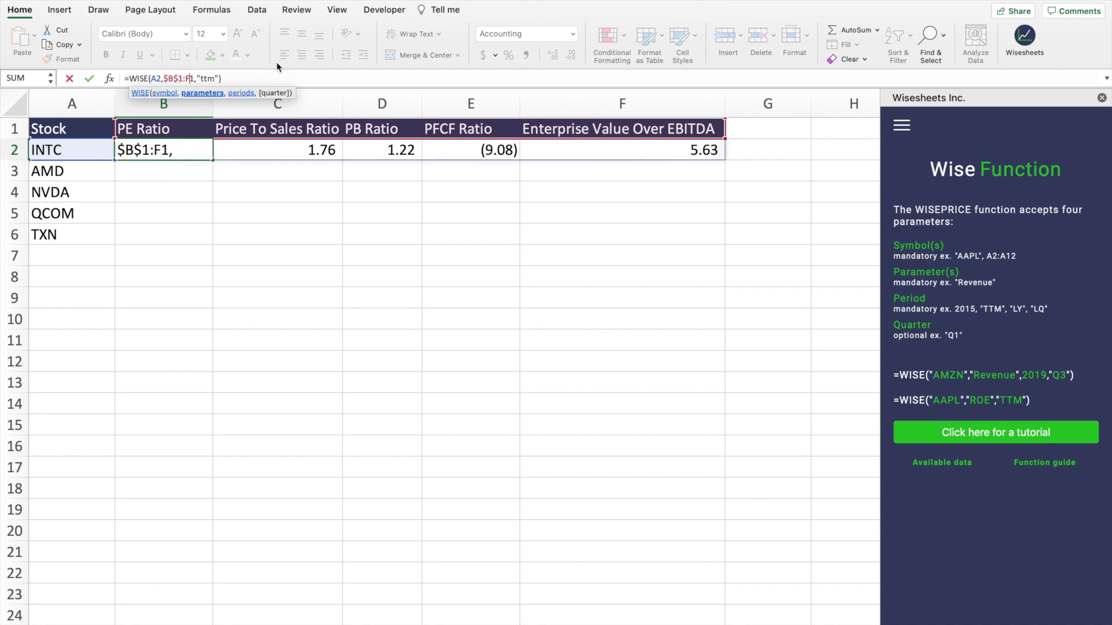
key(F4)
key(Return)
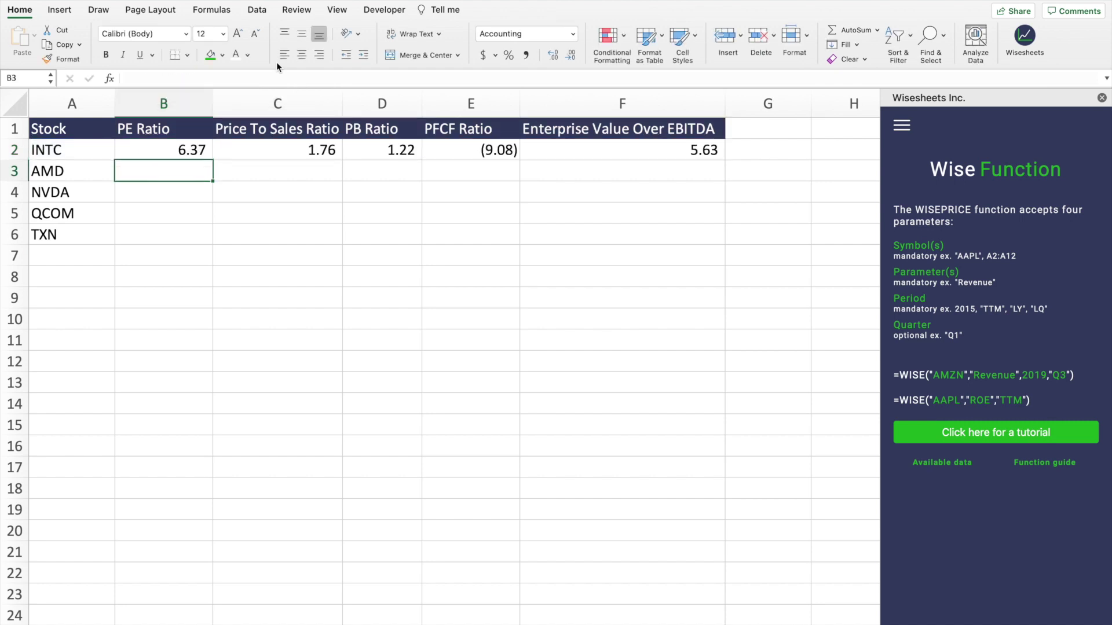
Fill the B2 formula down to row 6 for AMD, NVDA, QCOM and TXN, then close Wisesheets.
click(189, 151)
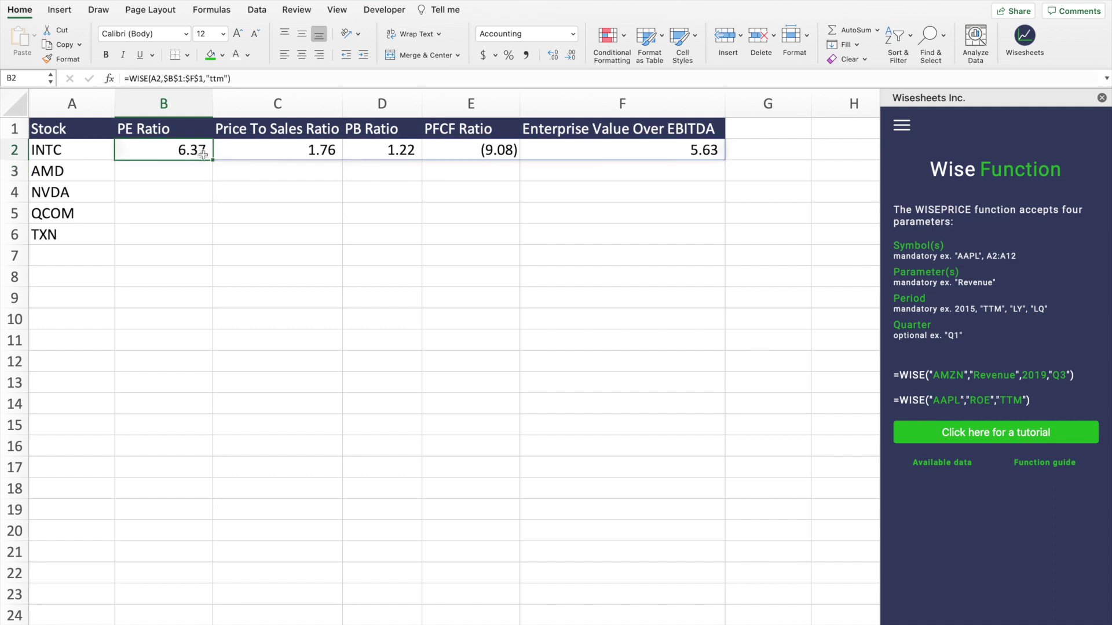
drag(213, 160, 215, 242)
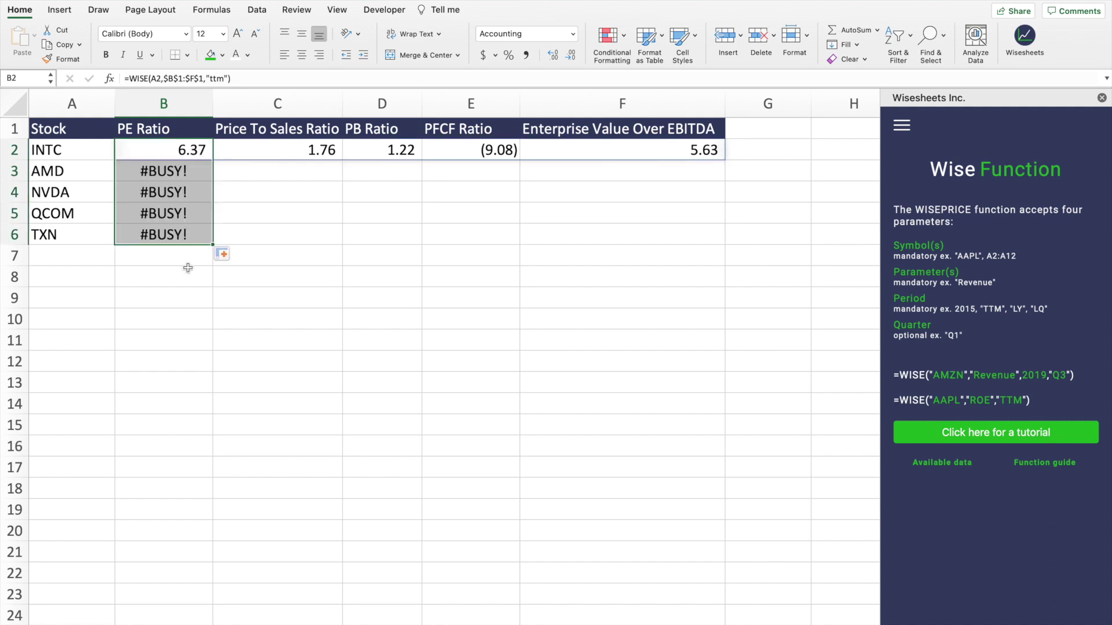
click(164, 293)
scroll(89, 294, down, 10)
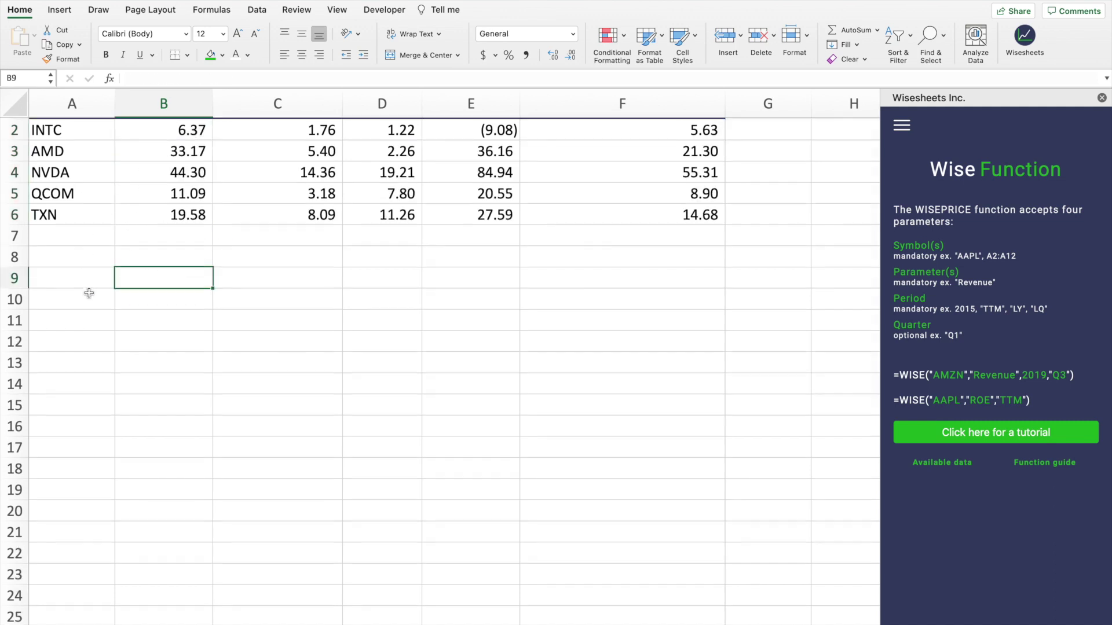
scroll(89, 296, up, 10)
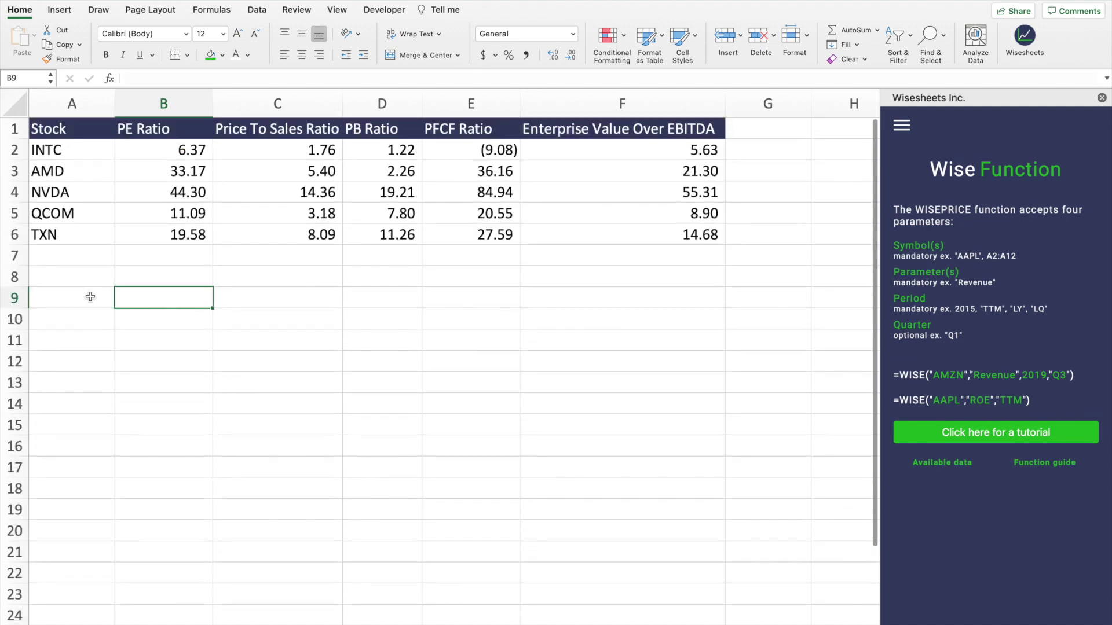
drag(181, 150, 660, 227)
click(1102, 98)
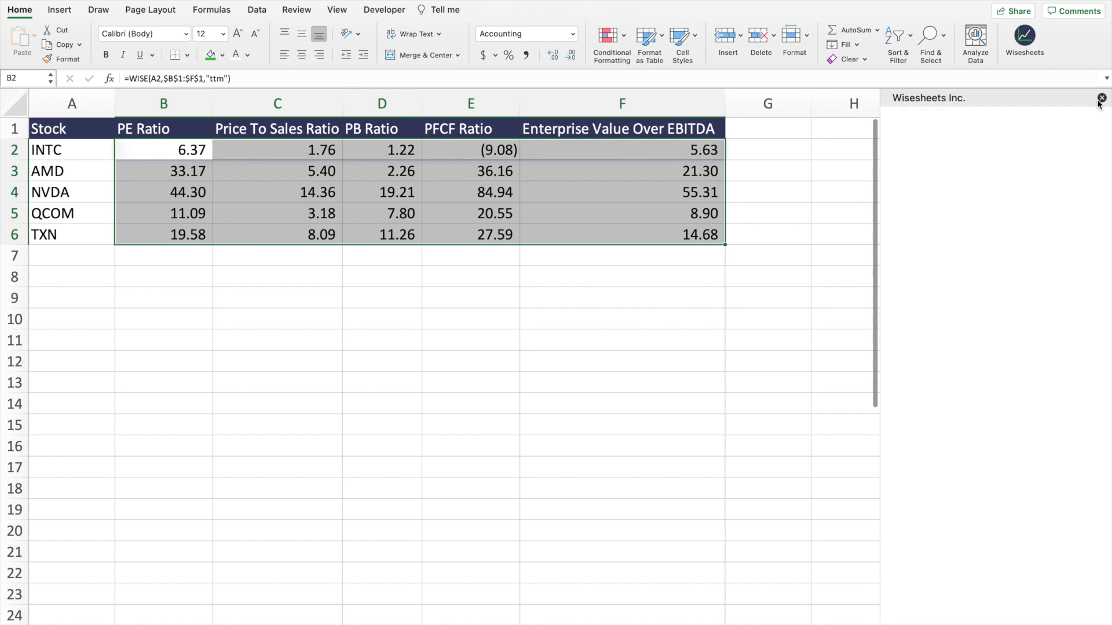
click(572, 286)
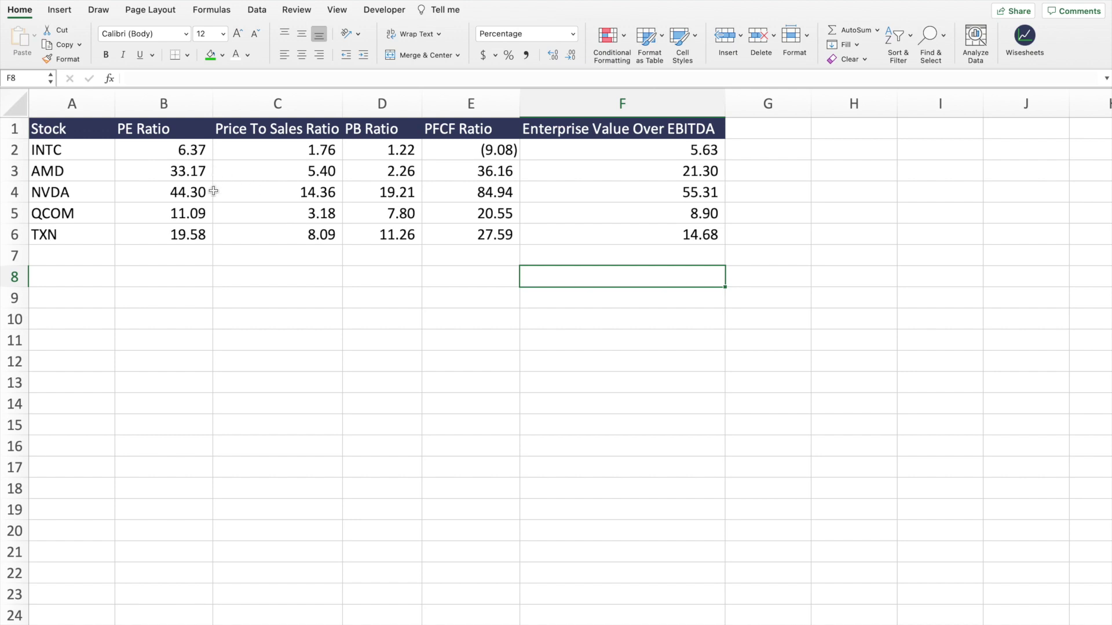
Check the copied WISE formulas in B2 through QCOM's row 5.
click(181, 147)
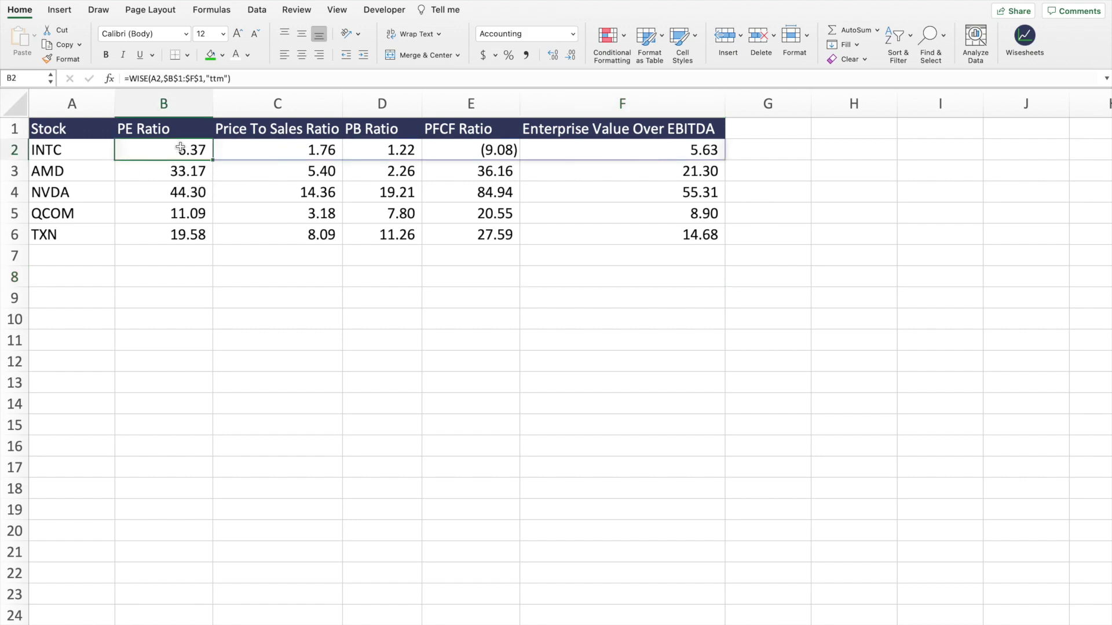
key(Right)
key(Left)
key(Down)
key(Down)
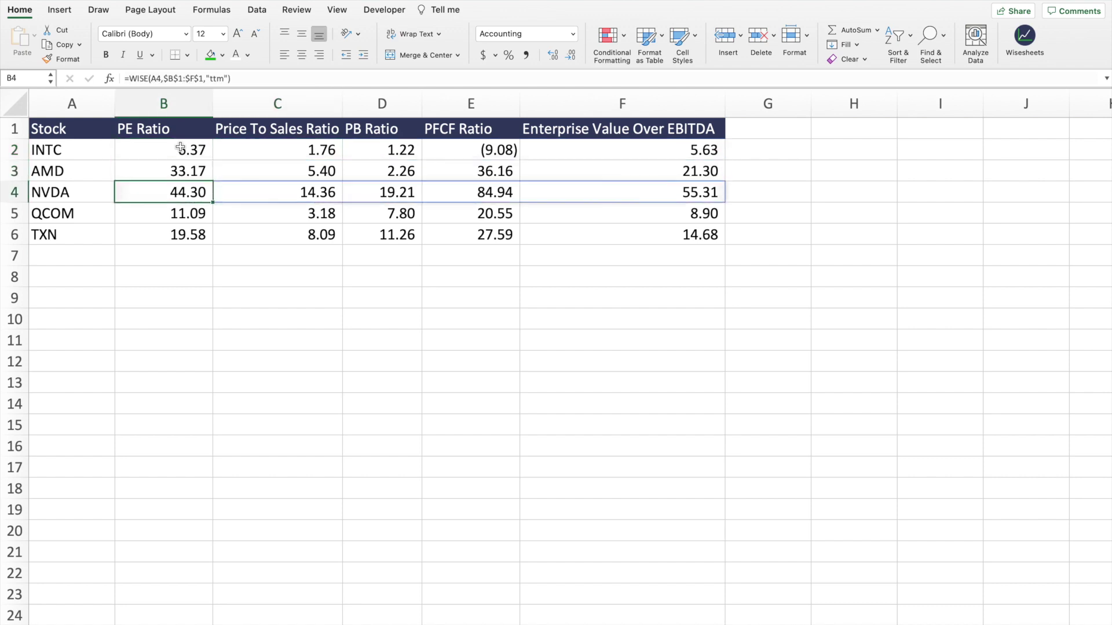
key(Down)
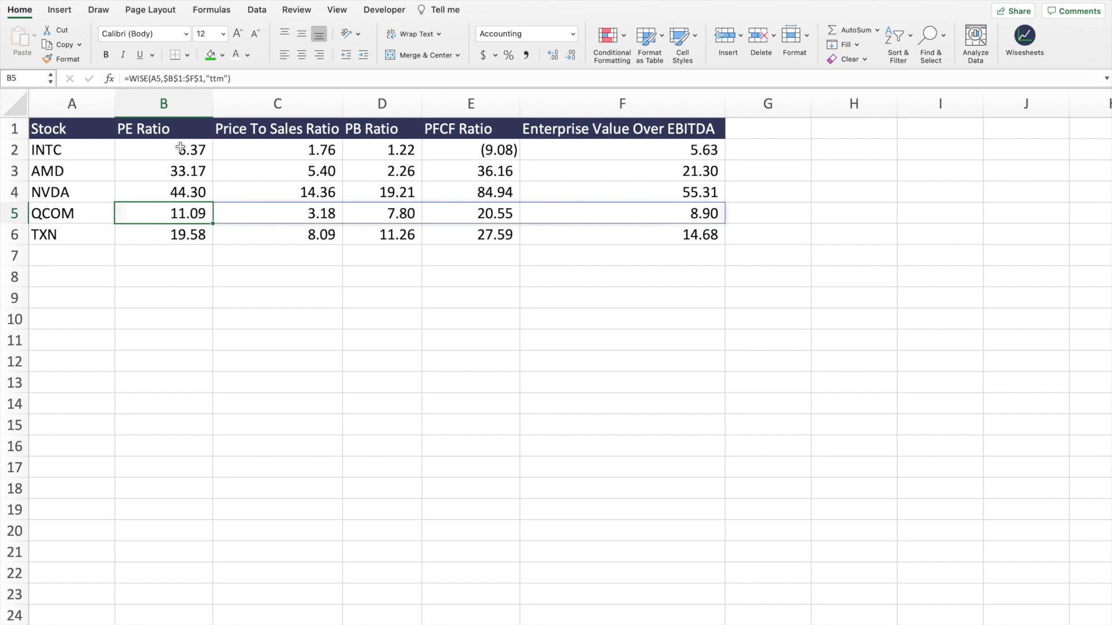
key(Right)
key(Right)
key(Right)
key(Right)
key(Right)
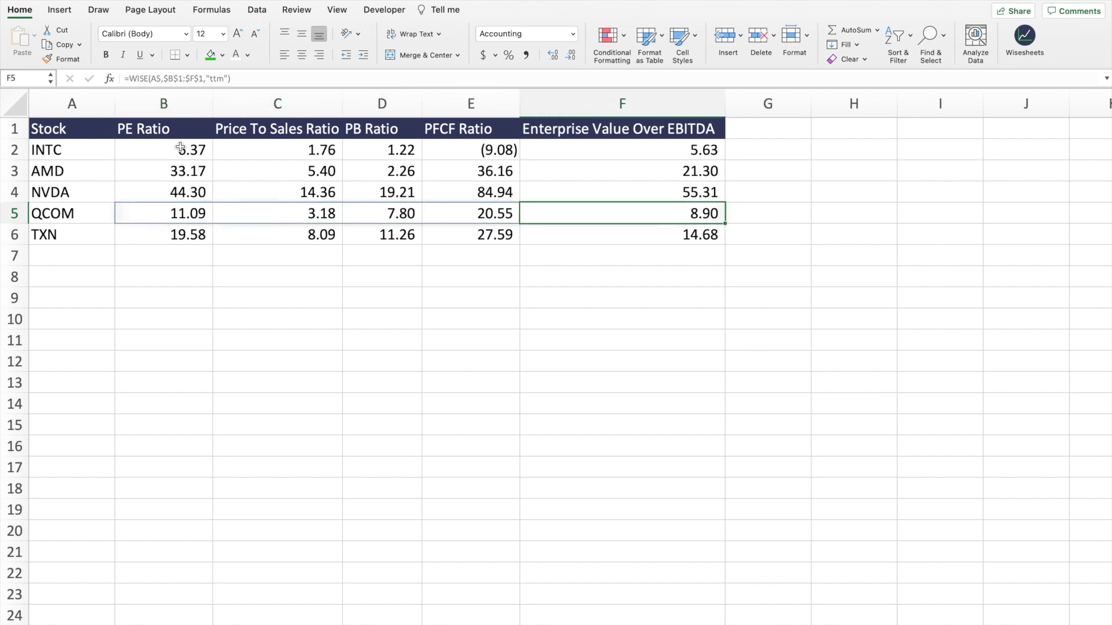
key(Left)
key(Left)
key(Left)
key(Left)
key(Left)
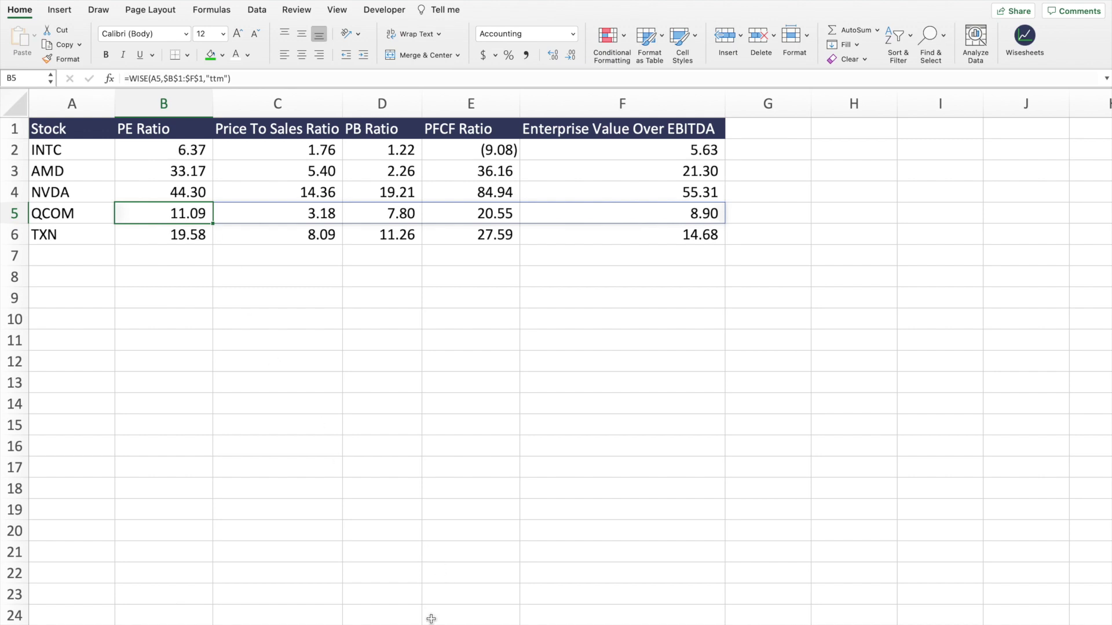
Paste the Semi Conductor Stock Comparison chart under the table and enlarge it to column F.
scroll(567, 371, right, 20)
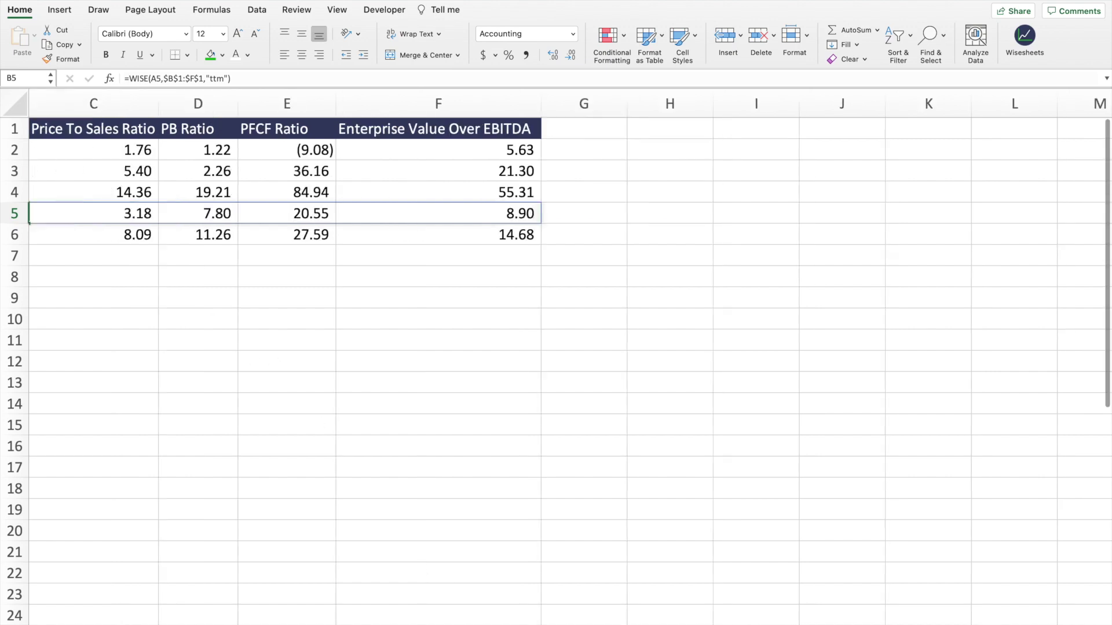
scroll(568, 371, right, 5)
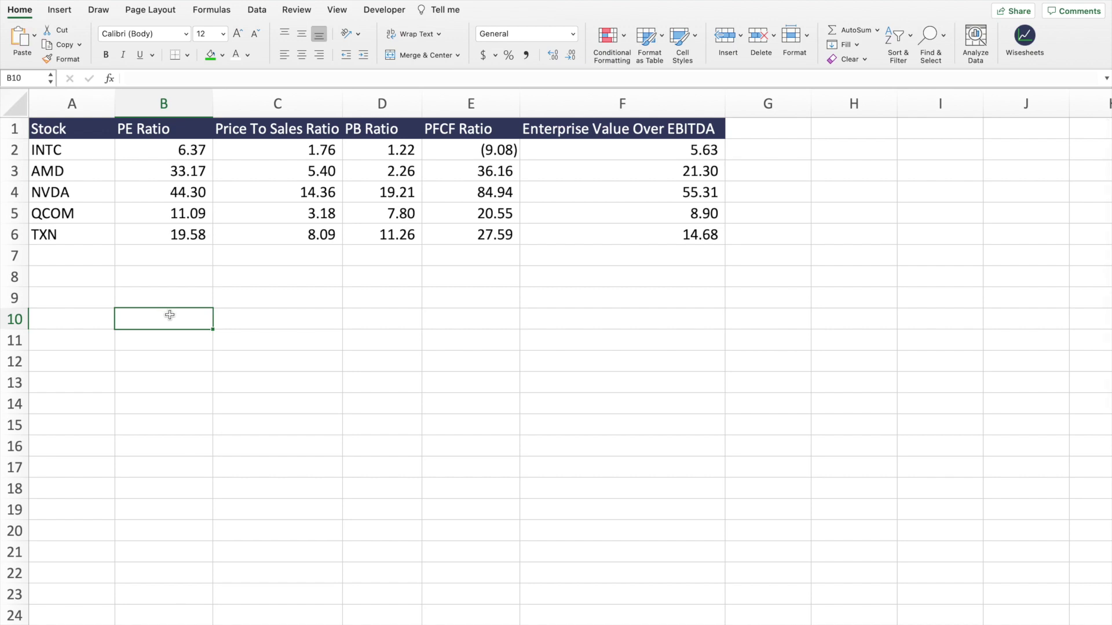
key(ctrl+v)
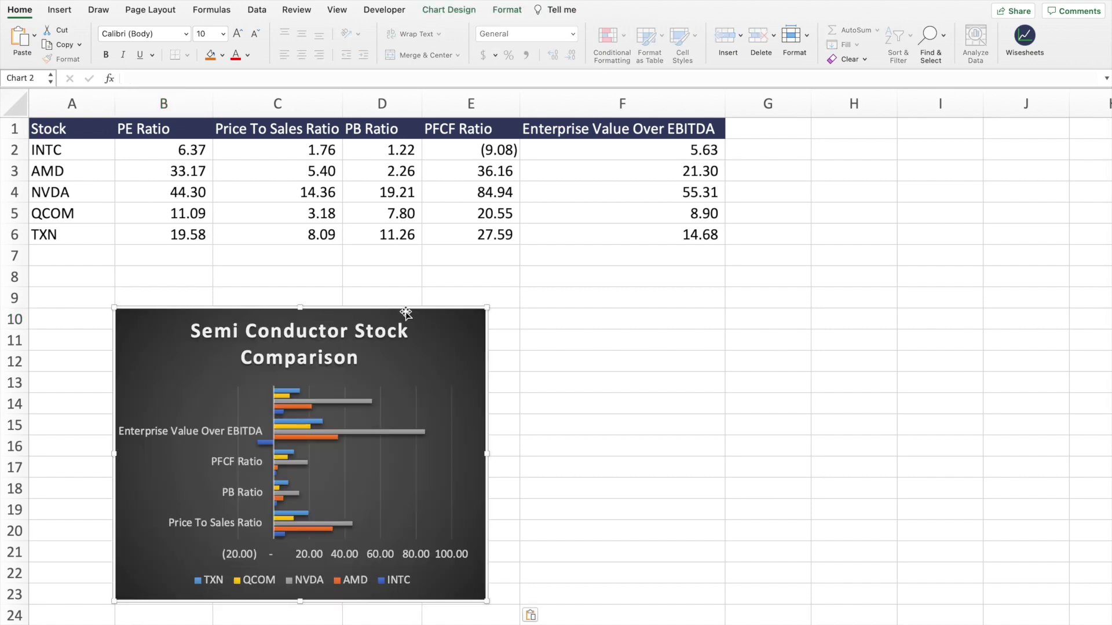
drag(407, 313, 355, 265)
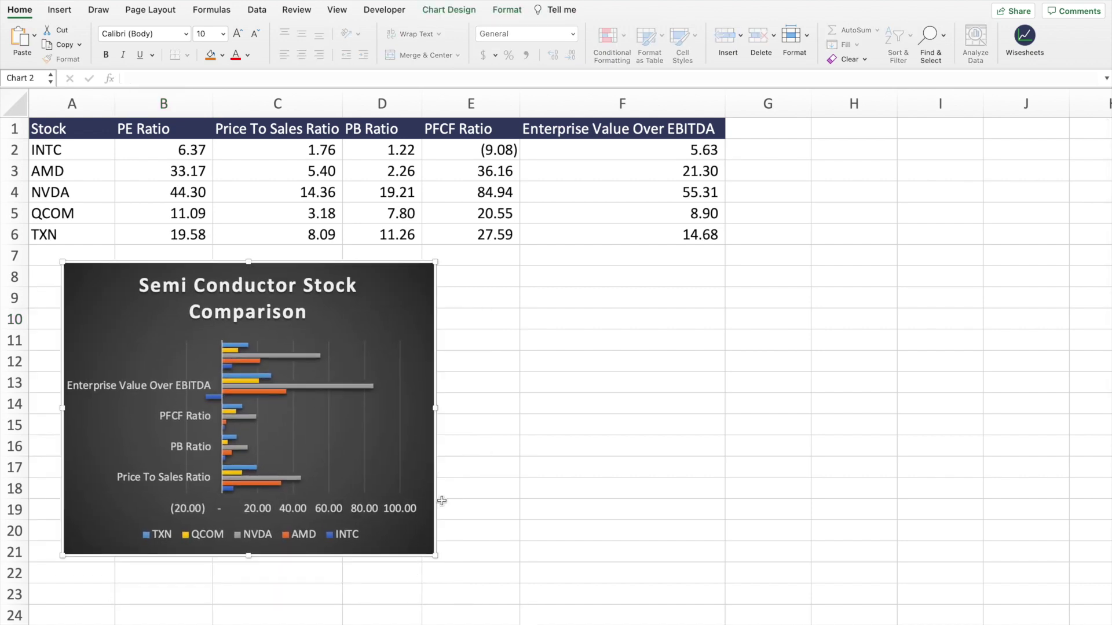
drag(435, 408, 733, 409)
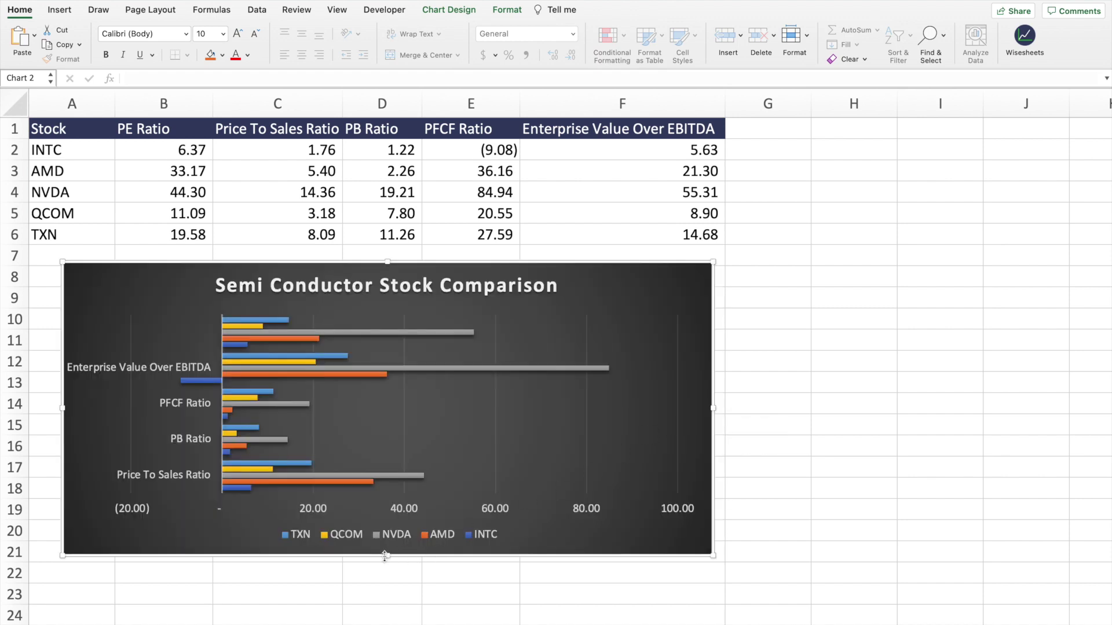
drag(388, 556, 388, 602)
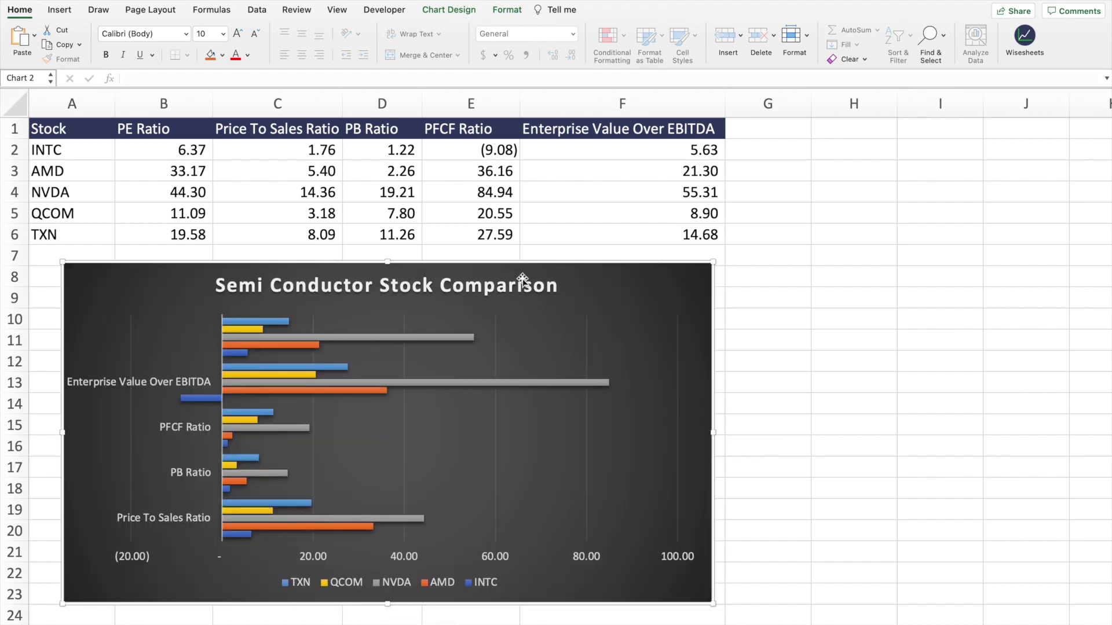
drag(521, 266, 503, 267)
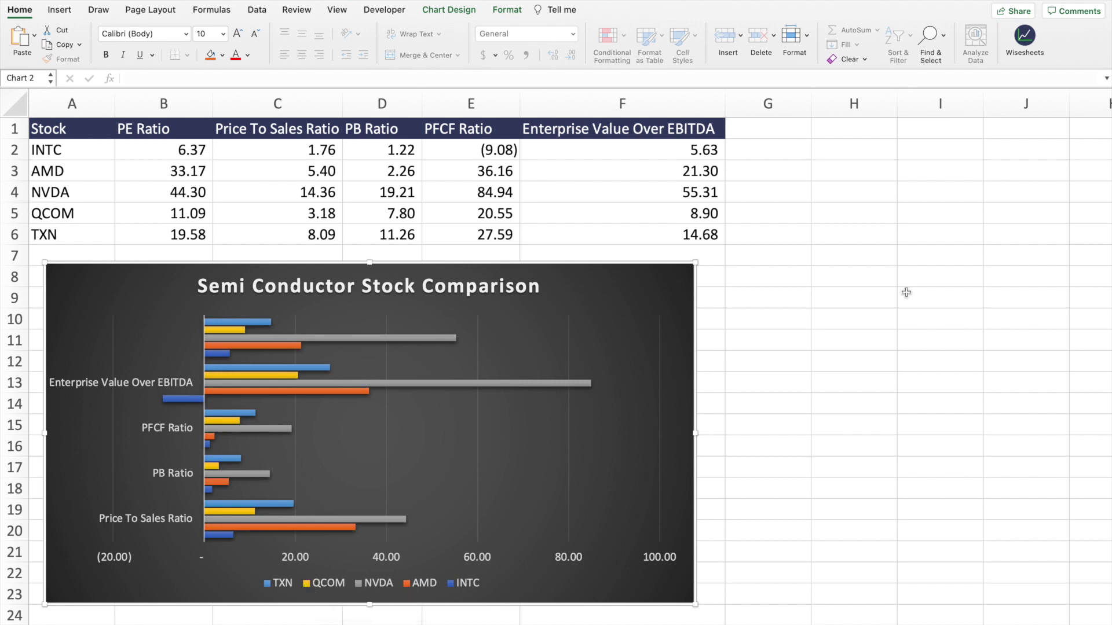
Open the Key Metrics Stock Comparison template from Wisesheets' Wise Templates page.
click(1029, 47)
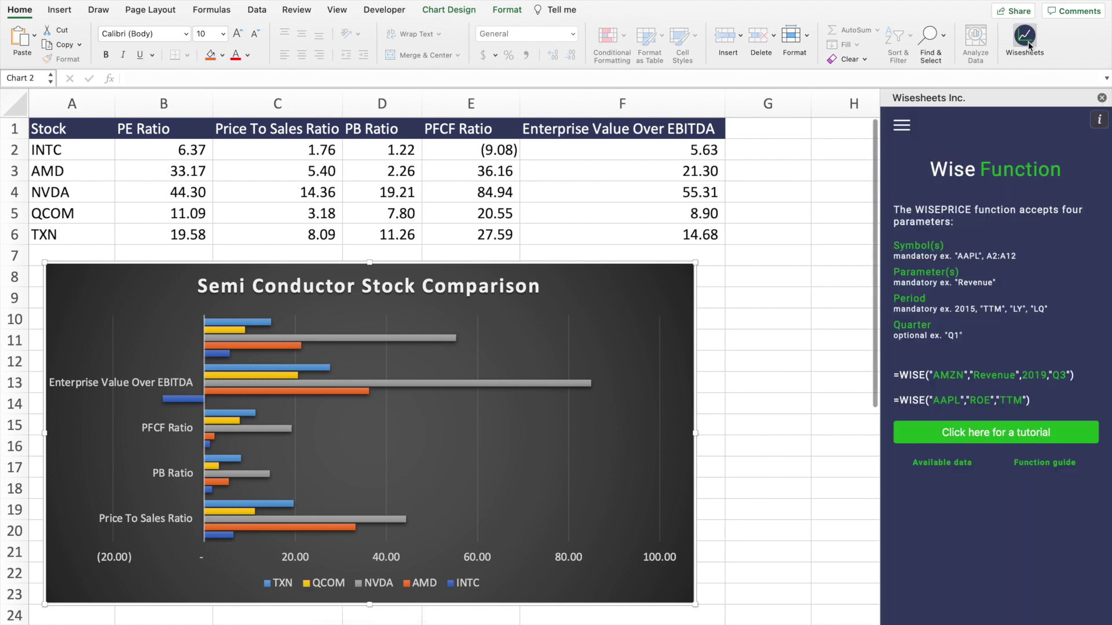
click(899, 124)
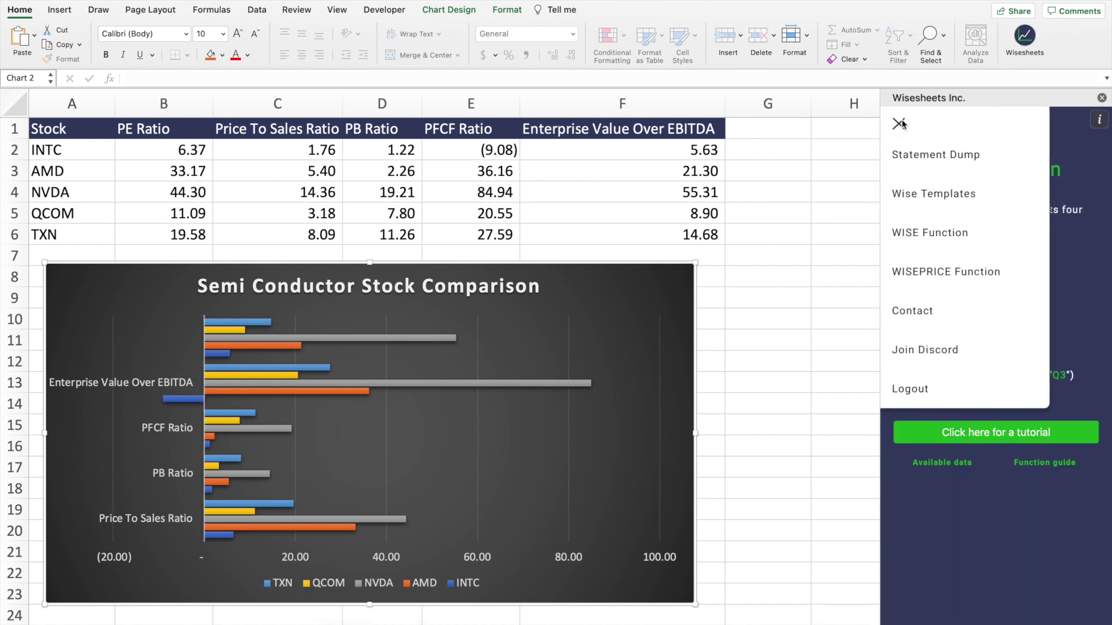
click(927, 194)
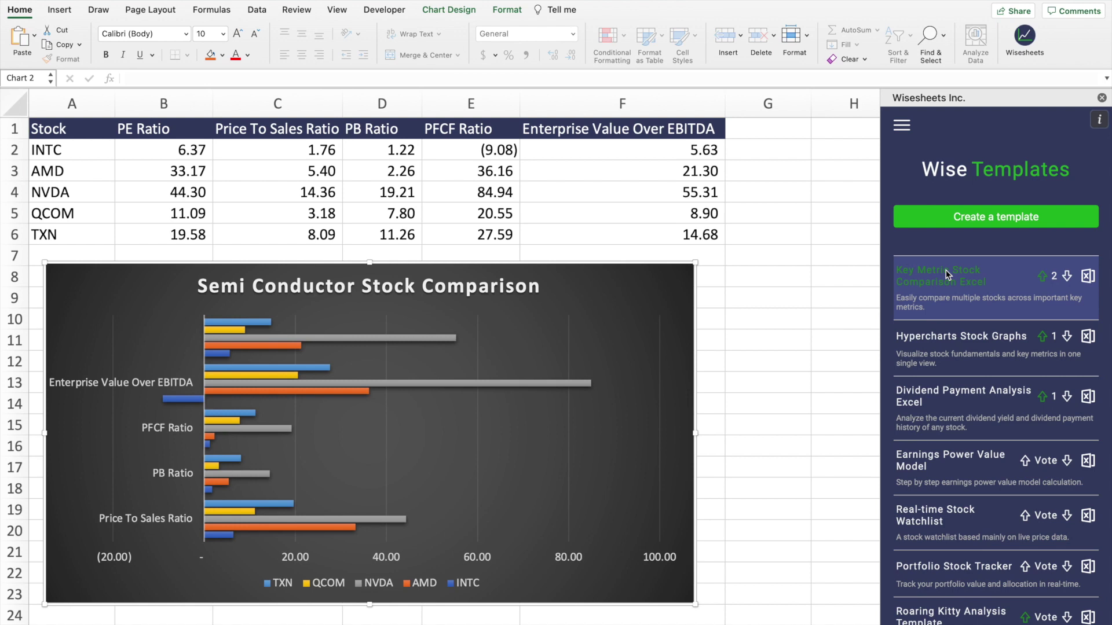
click(944, 270)
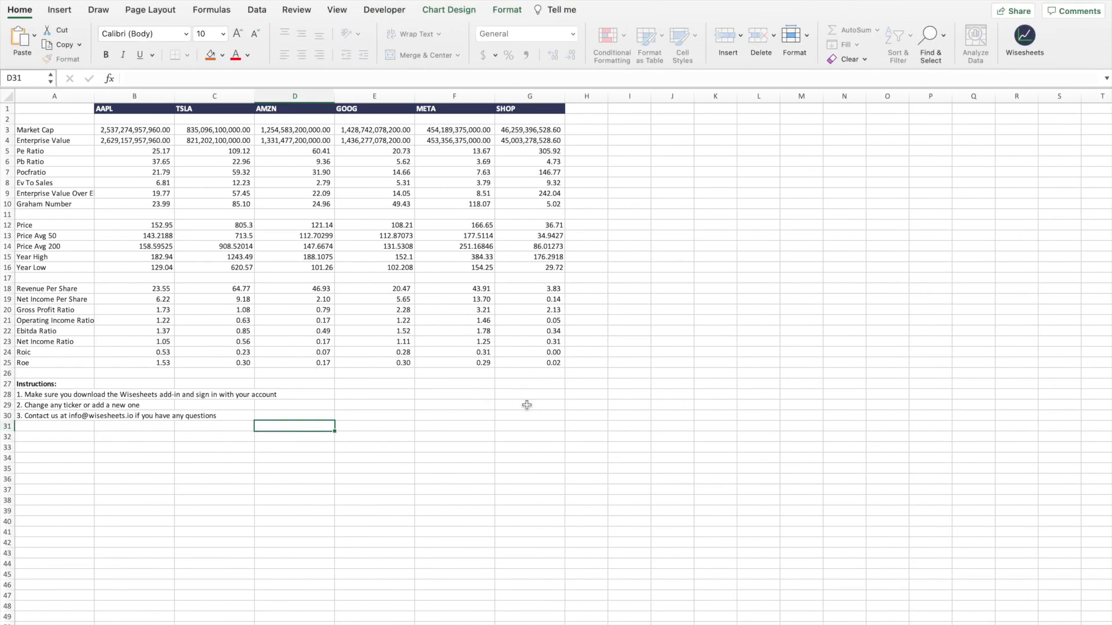
Delete the template's Instructions text in A27:A30.
scroll(319, 551, up, 5)
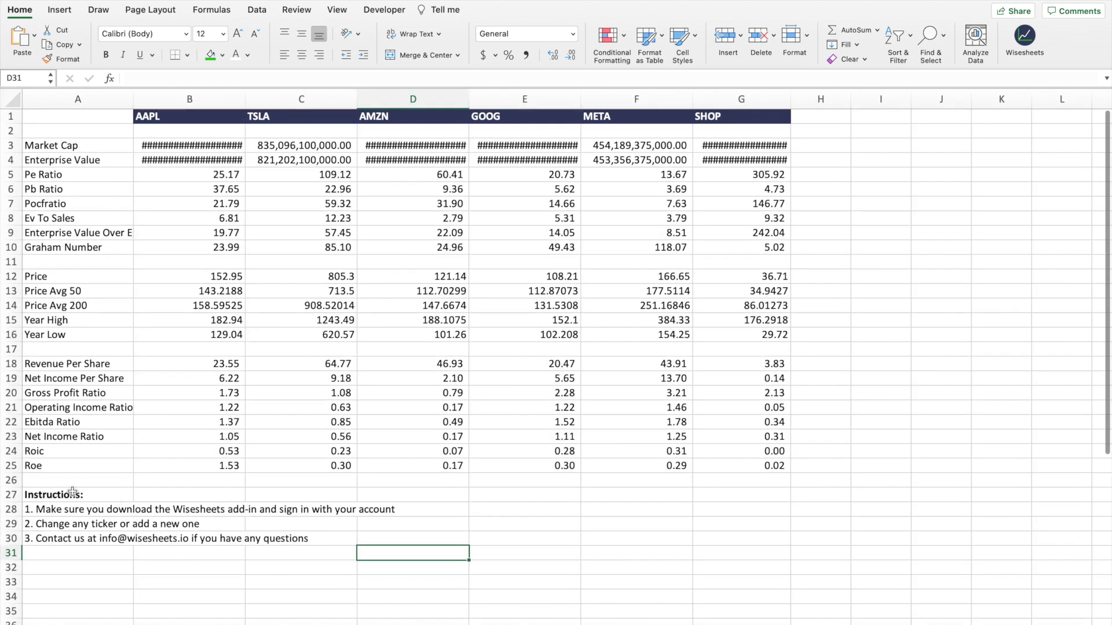
drag(72, 493, 73, 540)
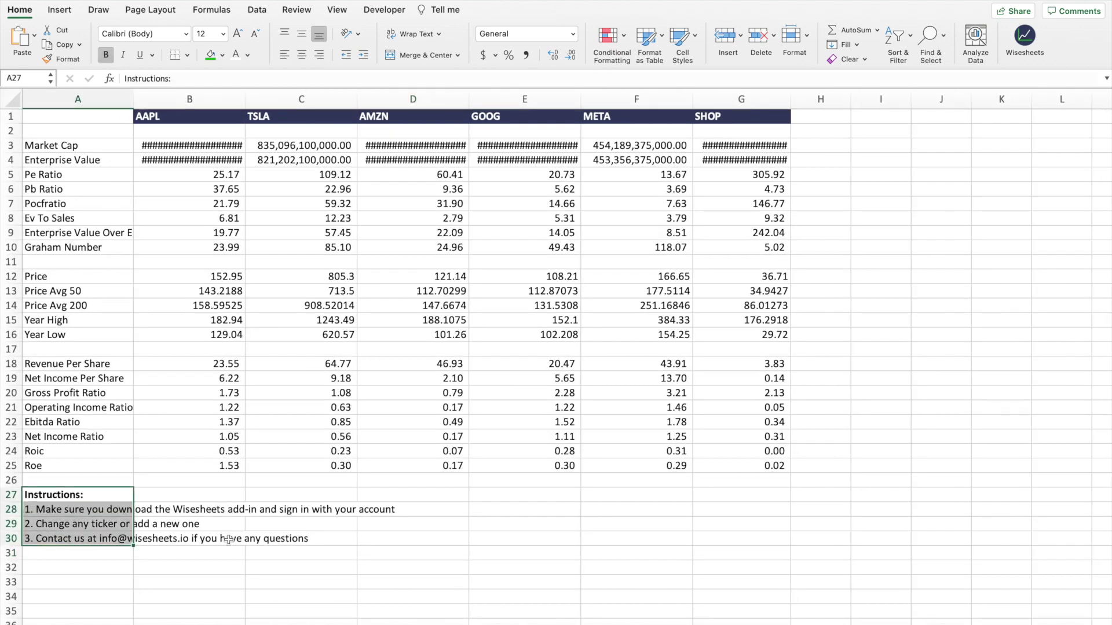
key(Delete)
click(429, 481)
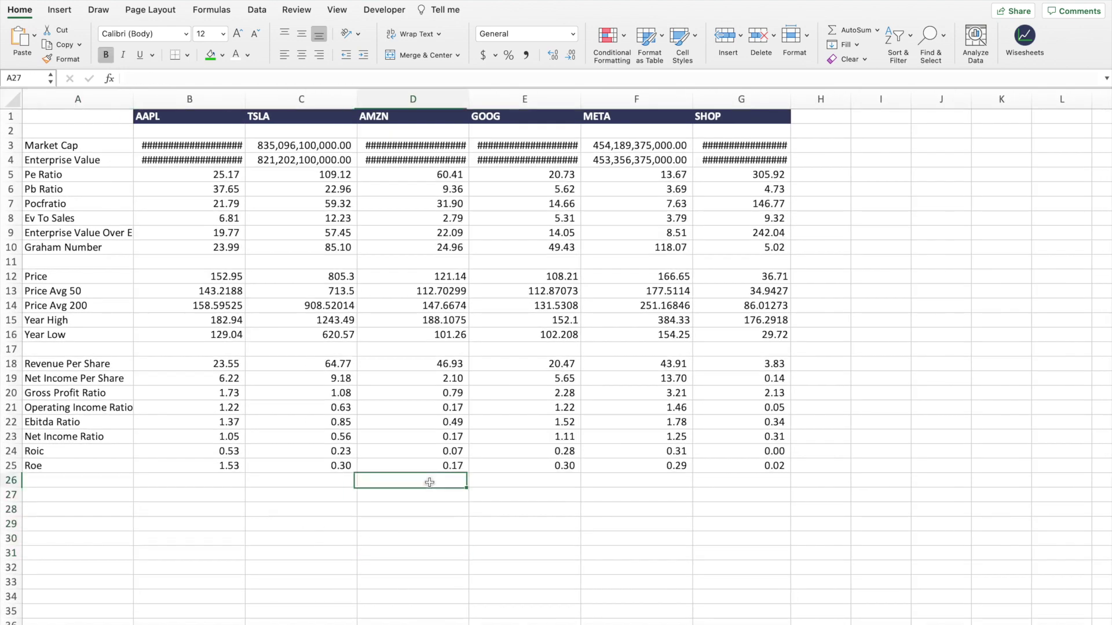
Auto-fit columns B to G so the full numbers show.
click(189, 99)
shift+click(739, 92)
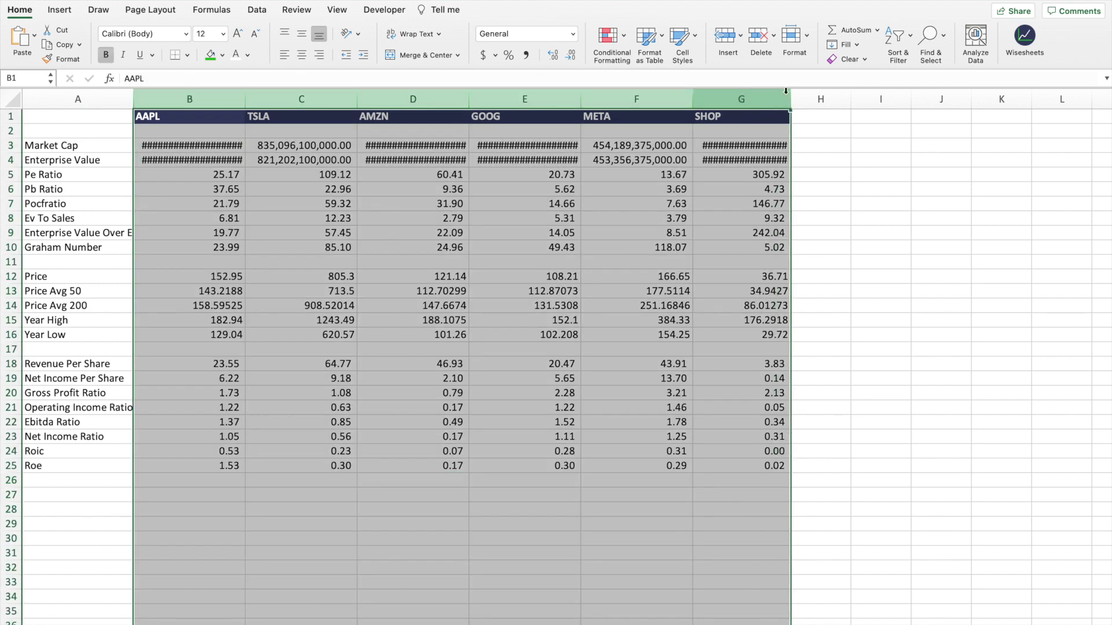
double_click(791, 99)
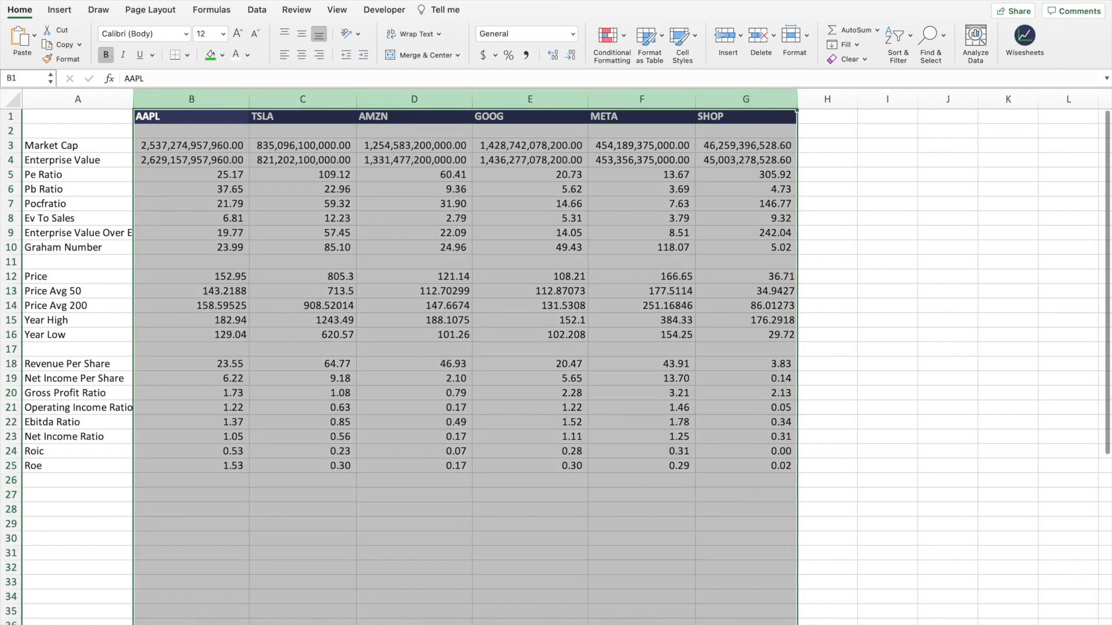
scroll(1036, 553, up, 1)
click(1037, 550)
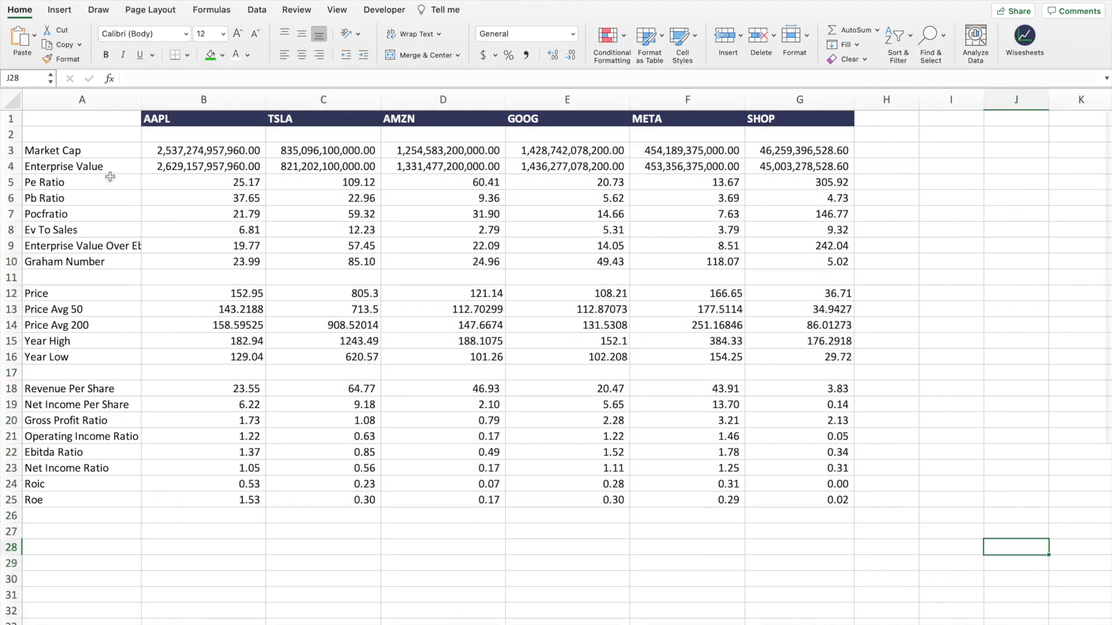
Select the metric names in column A and the ticker headers B1:G1.
drag(90, 154, 87, 501)
drag(227, 115, 794, 115)
click(355, 185)
drag(229, 116, 832, 117)
Inspect the WISE formula in B3 and the WISEPRICE spill in B12, then open Wisesheets.
click(226, 152)
key(ctrl+shift+Down)
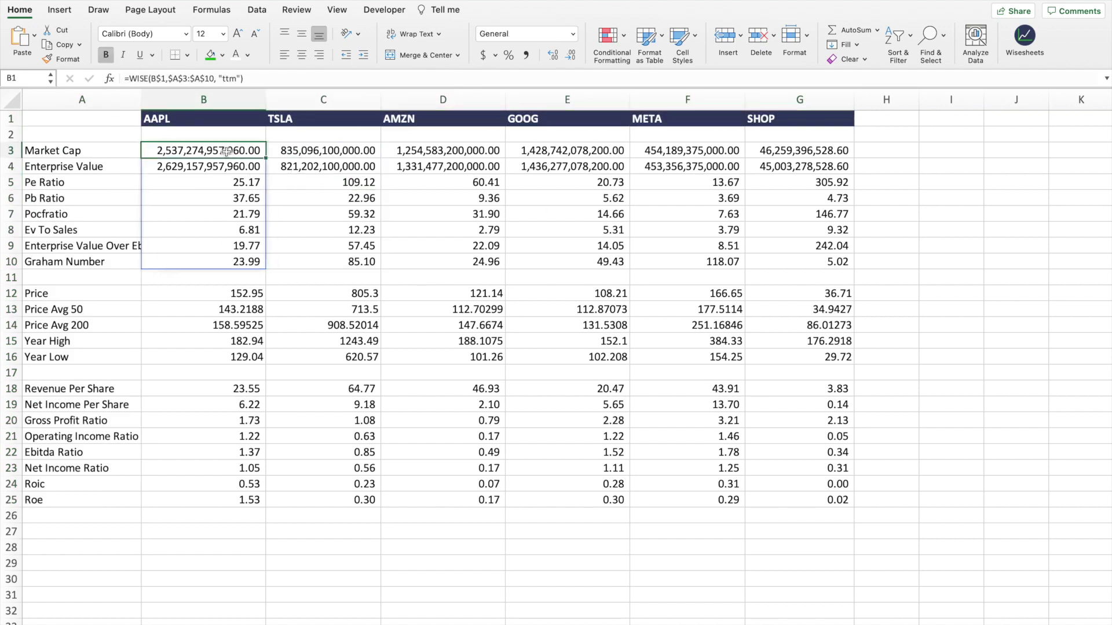
click(231, 294)
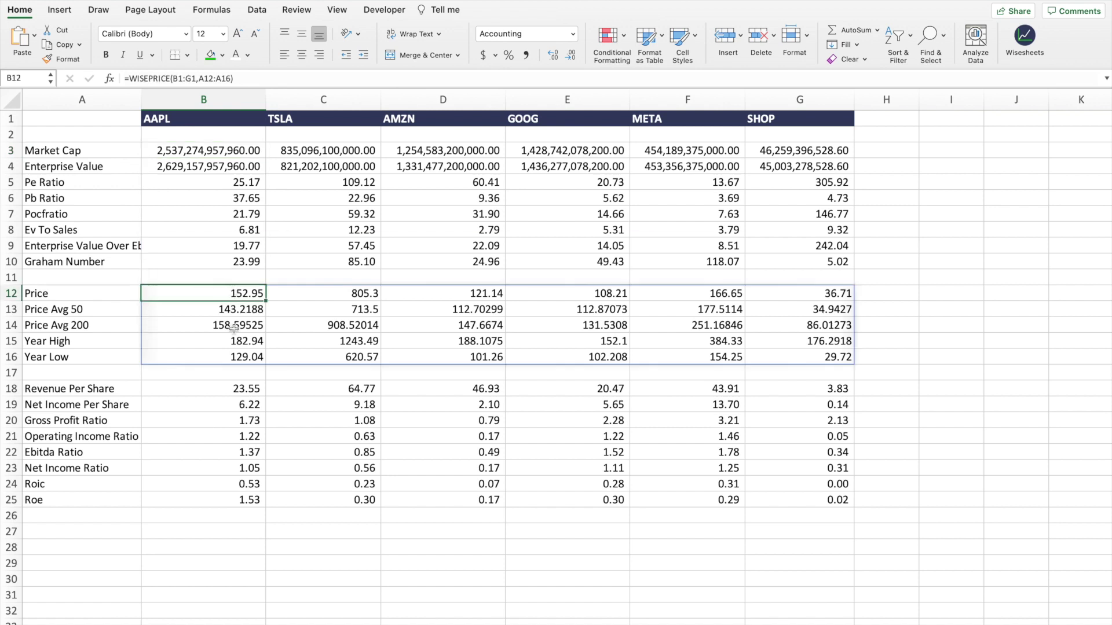
click(235, 390)
click(255, 542)
click(263, 293)
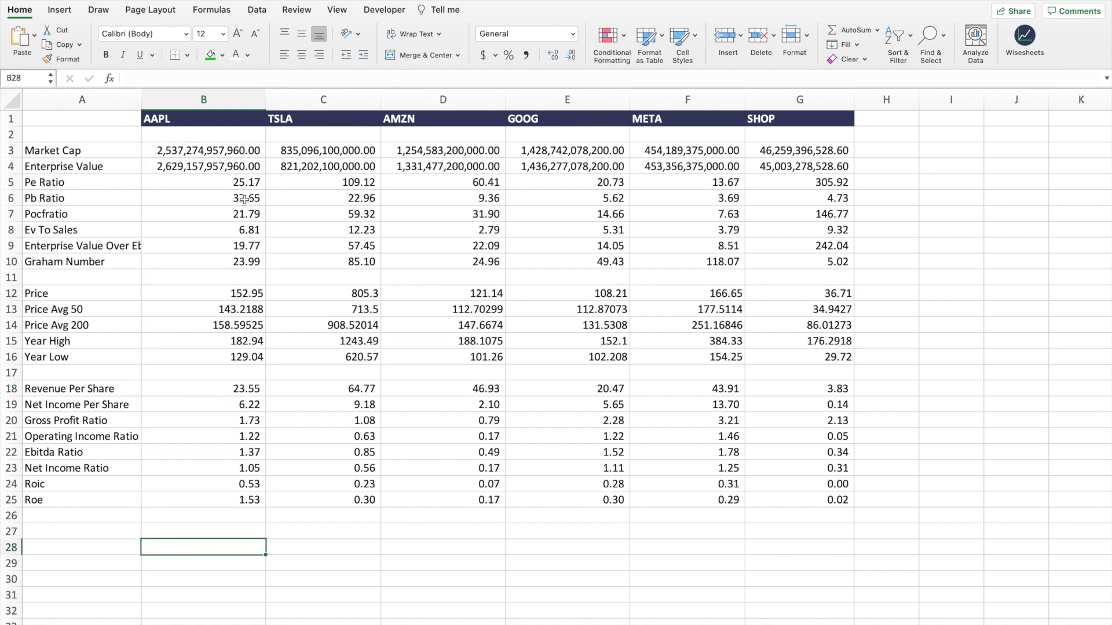
click(217, 151)
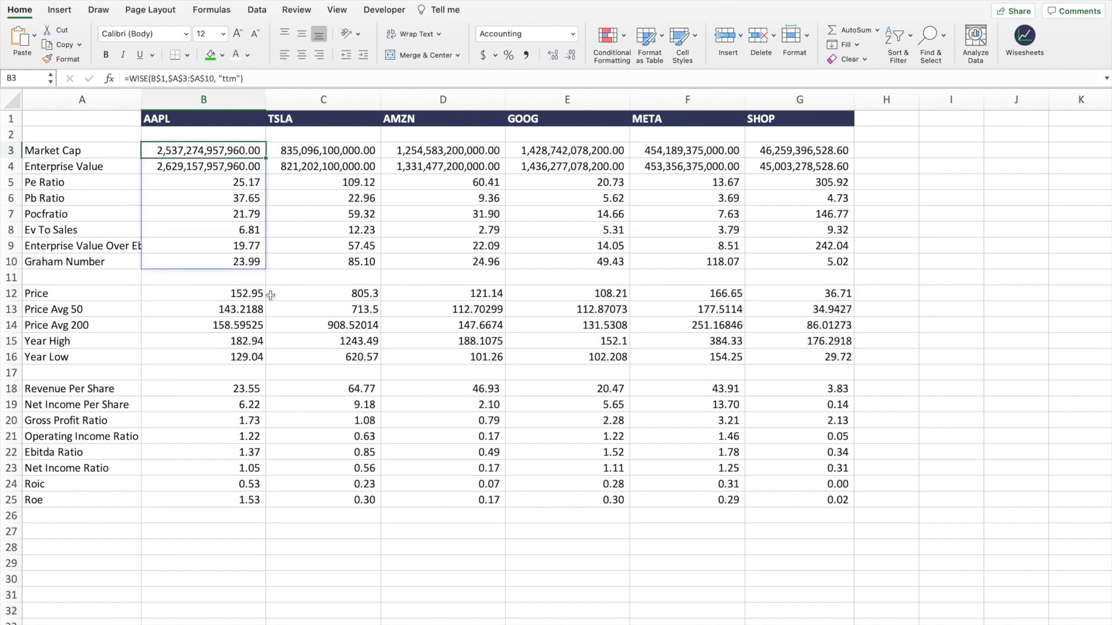
click(248, 295)
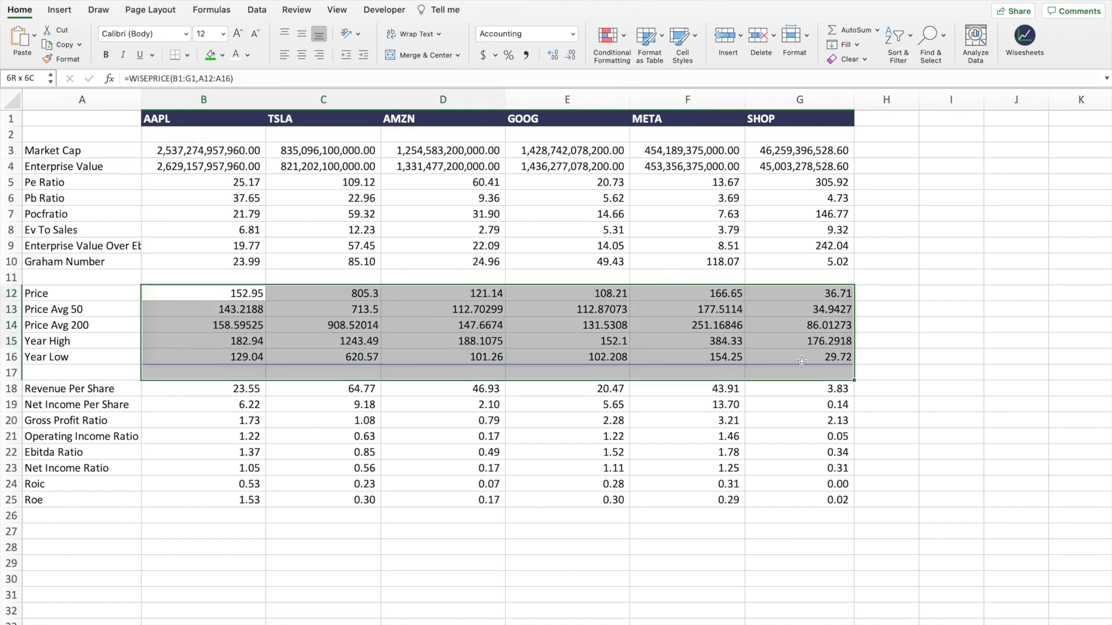
click(1022, 36)
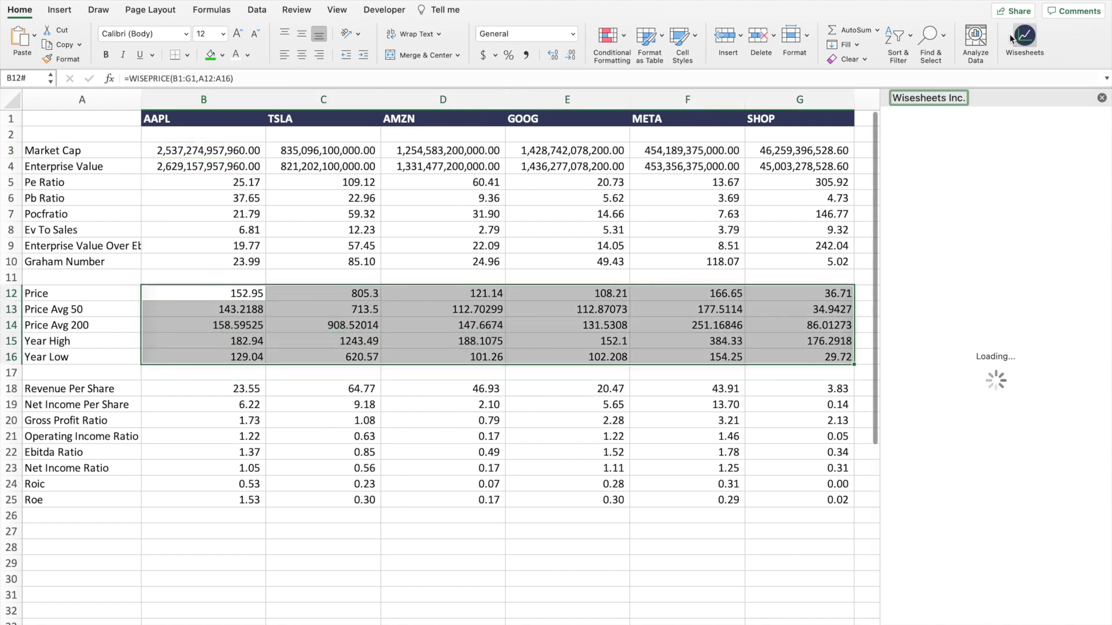
Refresh the live price data through the Wisesheets WISEPRICE Function page, then check the GOOG formula.
click(904, 131)
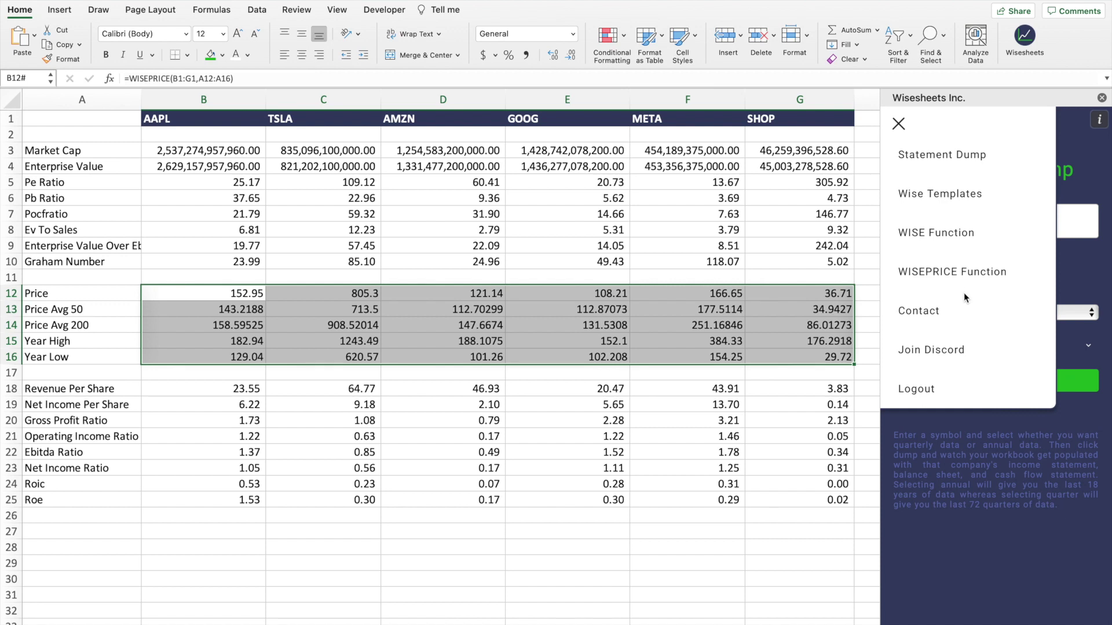
click(964, 269)
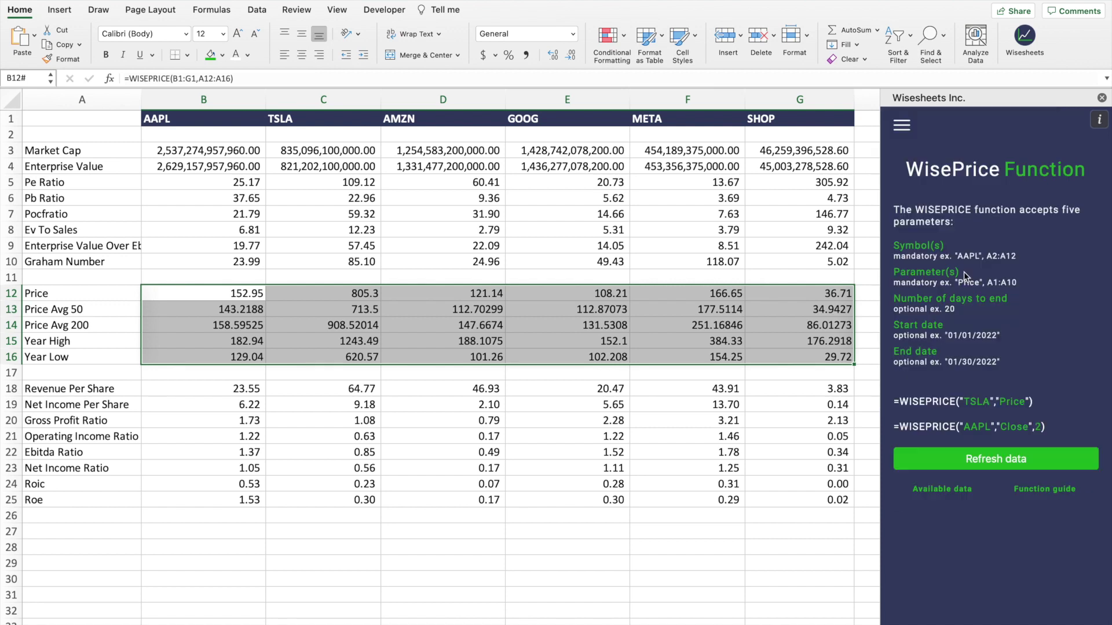
click(1012, 461)
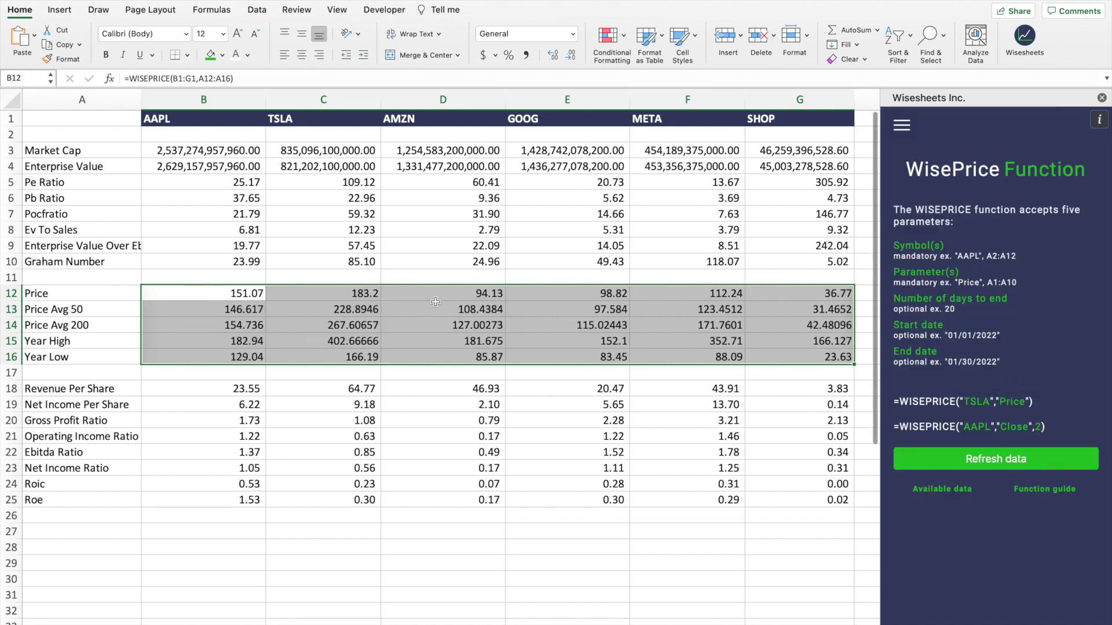
click(1102, 98)
click(567, 150)
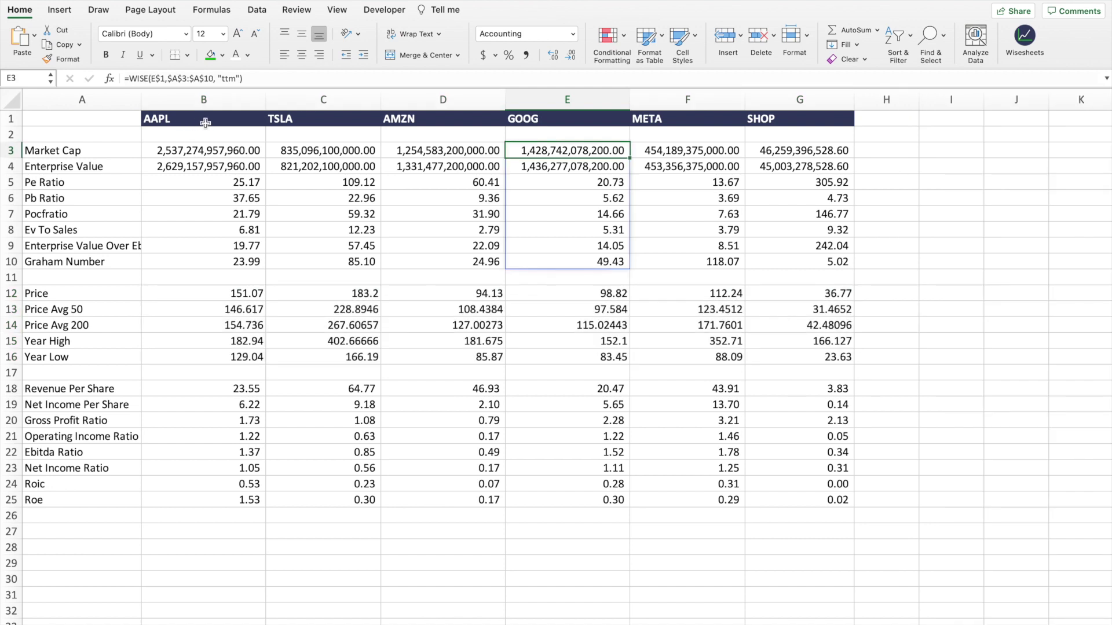
Replace the SHOP ticker in G1 with MSFT and widen column G to fit its values.
click(821, 119)
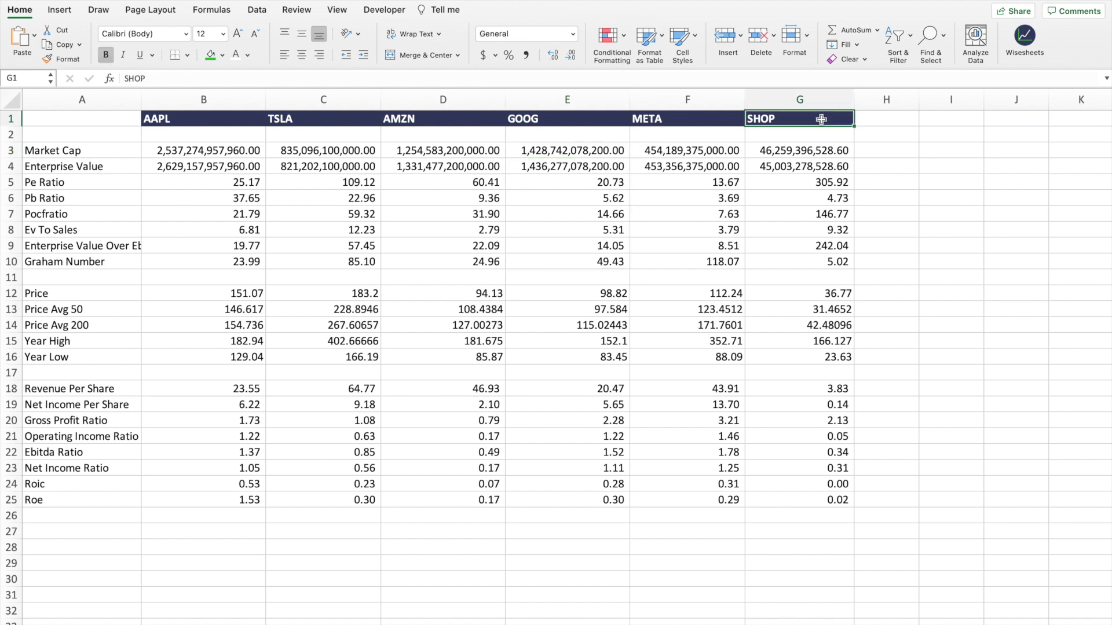
text(MSFT)
key(Return)
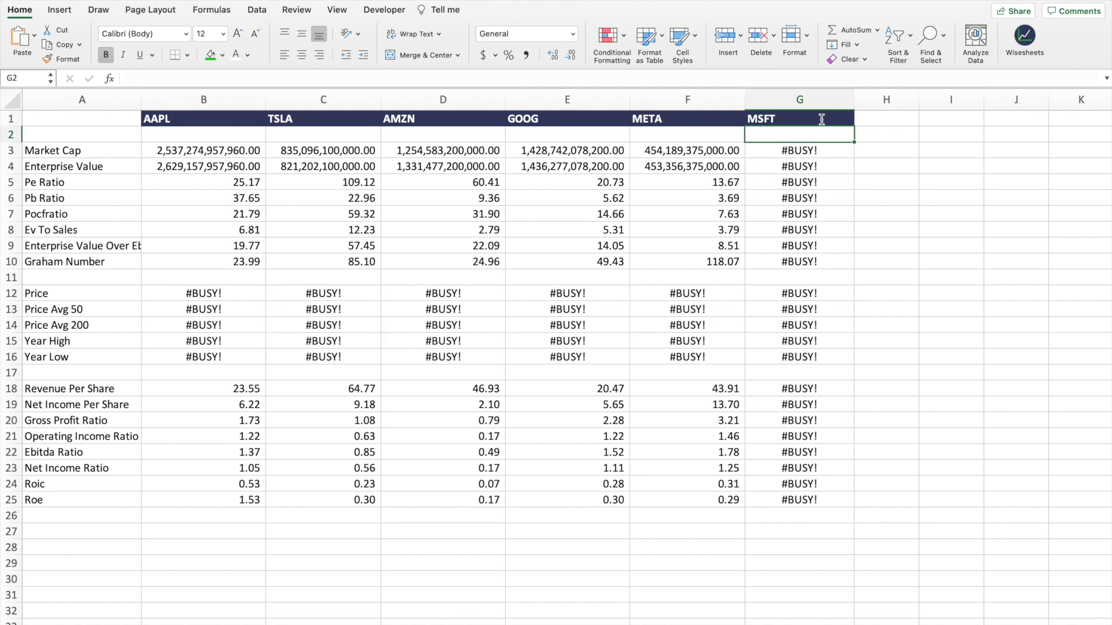
click(962, 182)
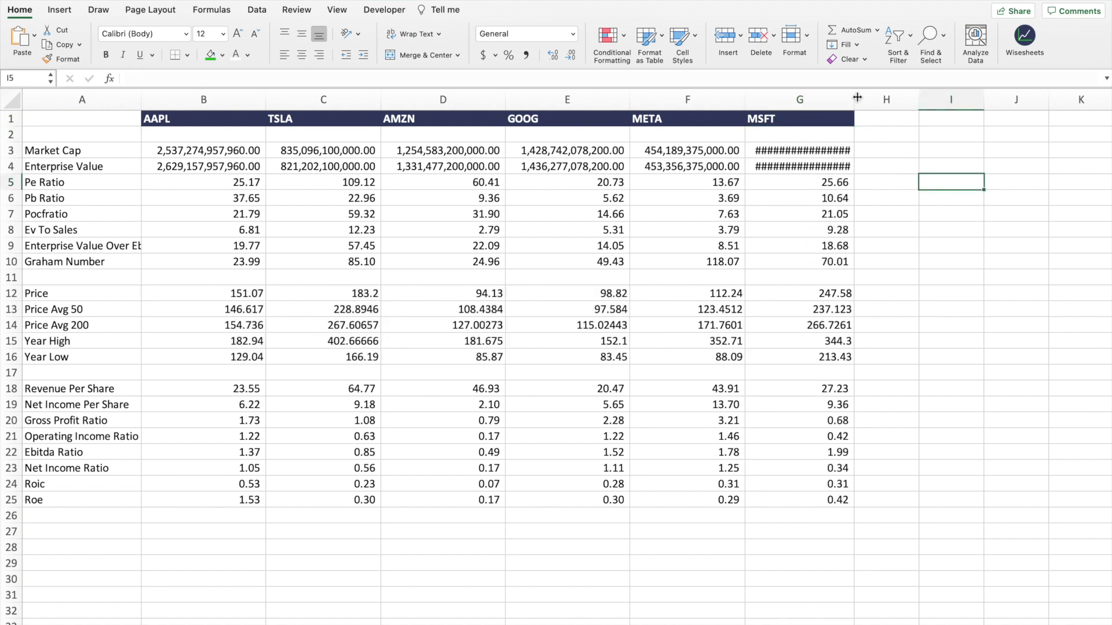
drag(847, 98, 857, 97)
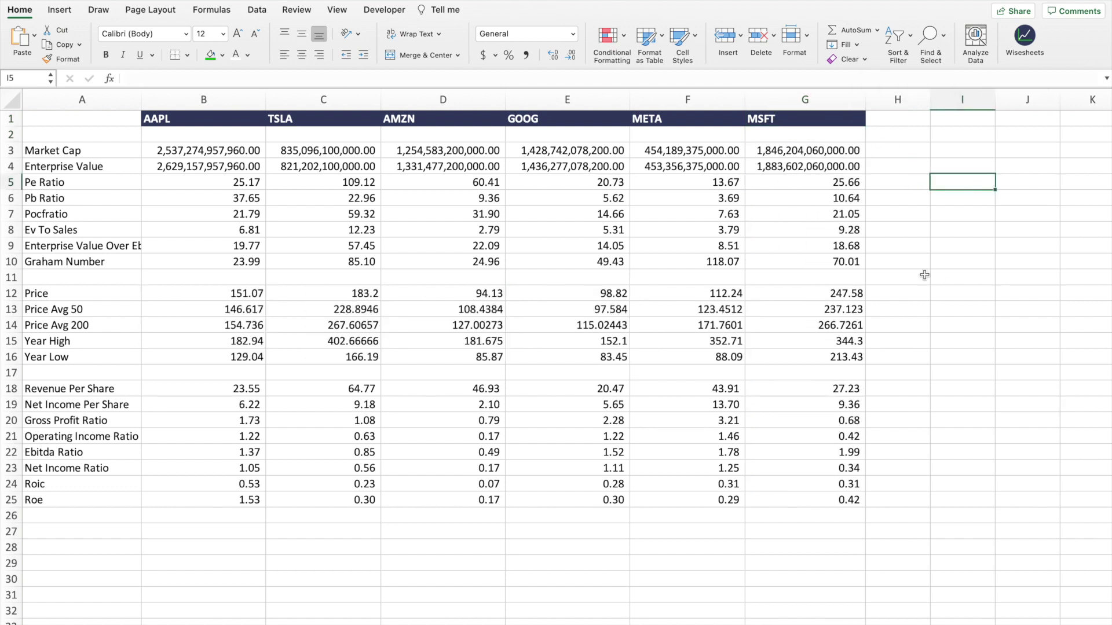
drag(820, 150, 823, 262)
click(687, 563)
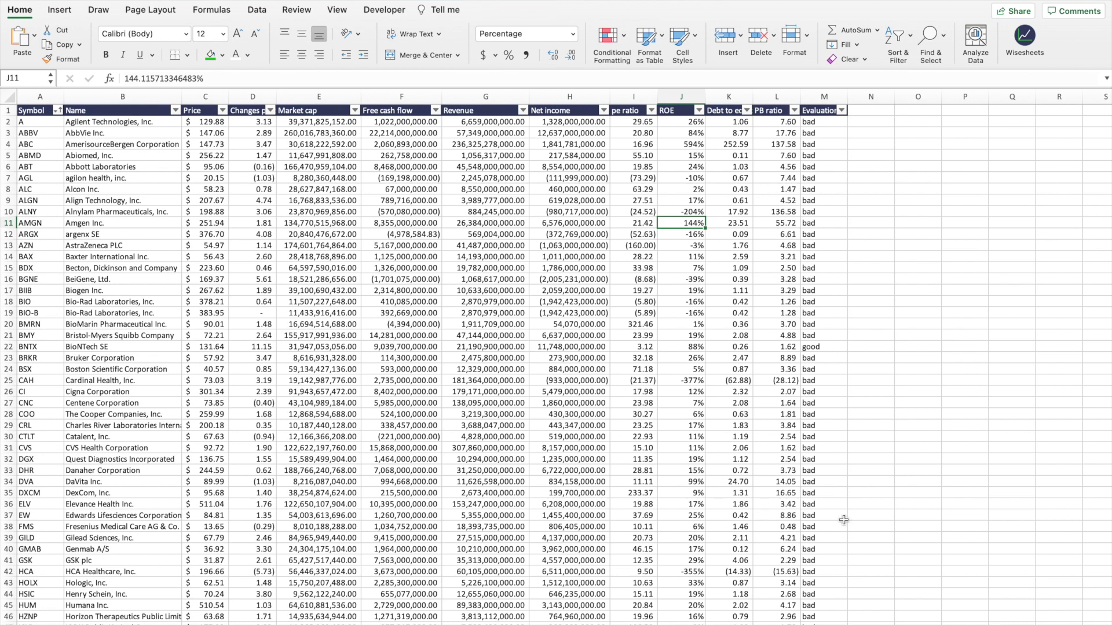
Sort the screener companies by PB ratio from lowest to highest.
scroll(556, 356, up, 1)
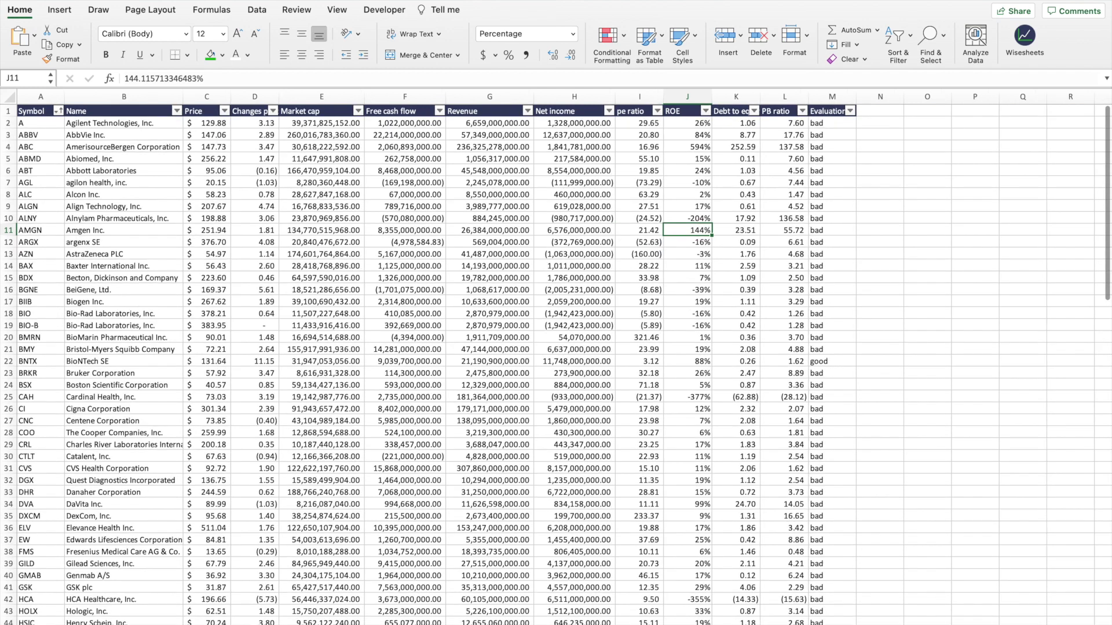
scroll(975, 601, up, 1)
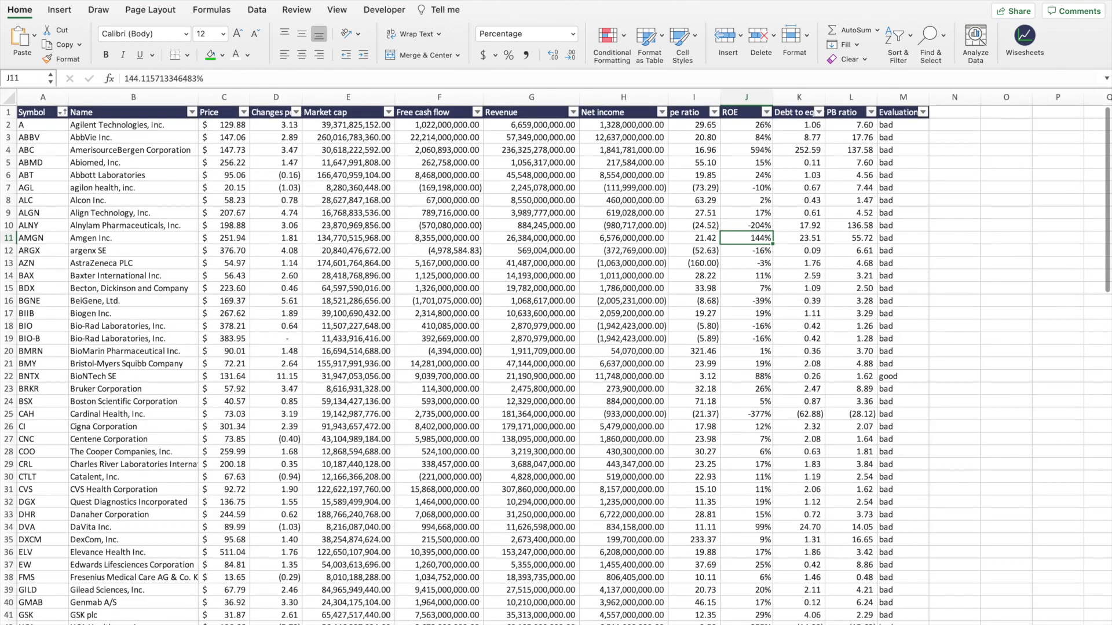
click(513, 317)
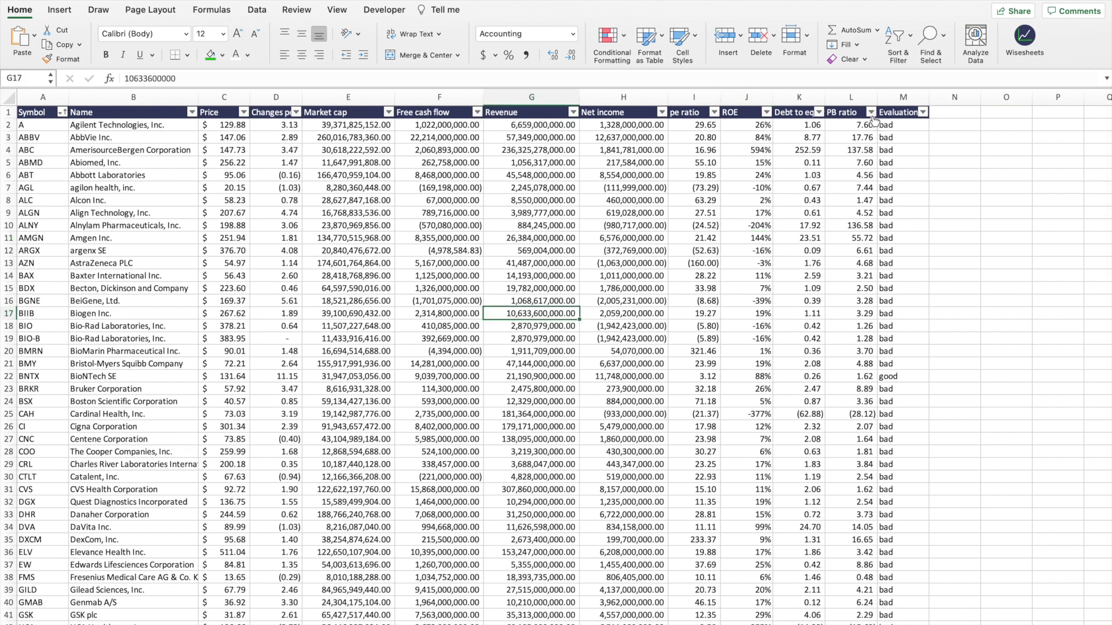
click(871, 113)
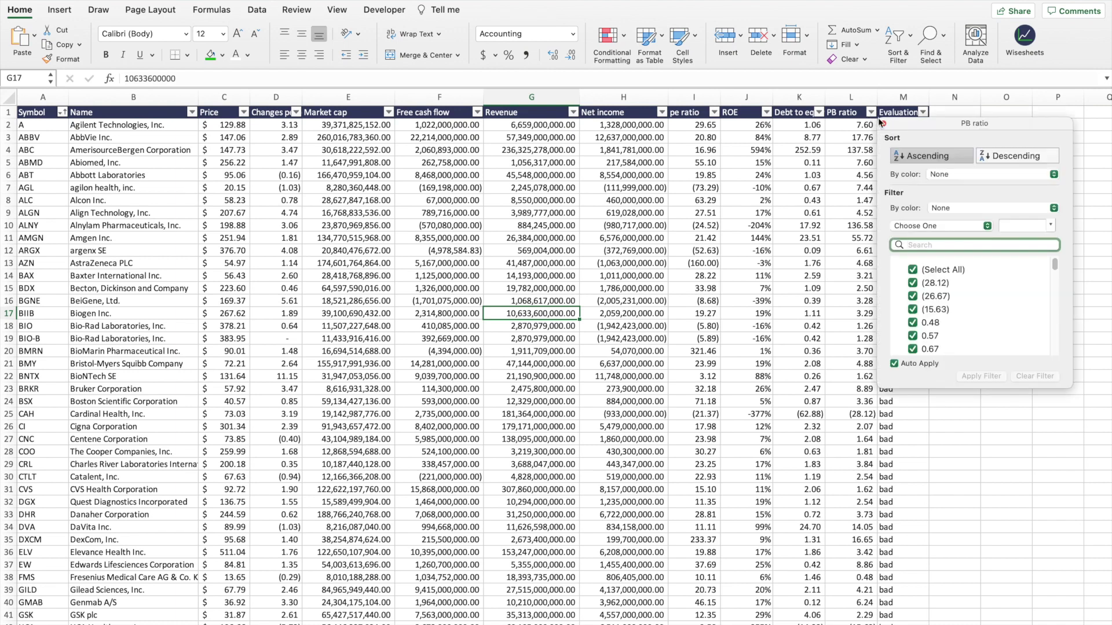
click(1018, 159)
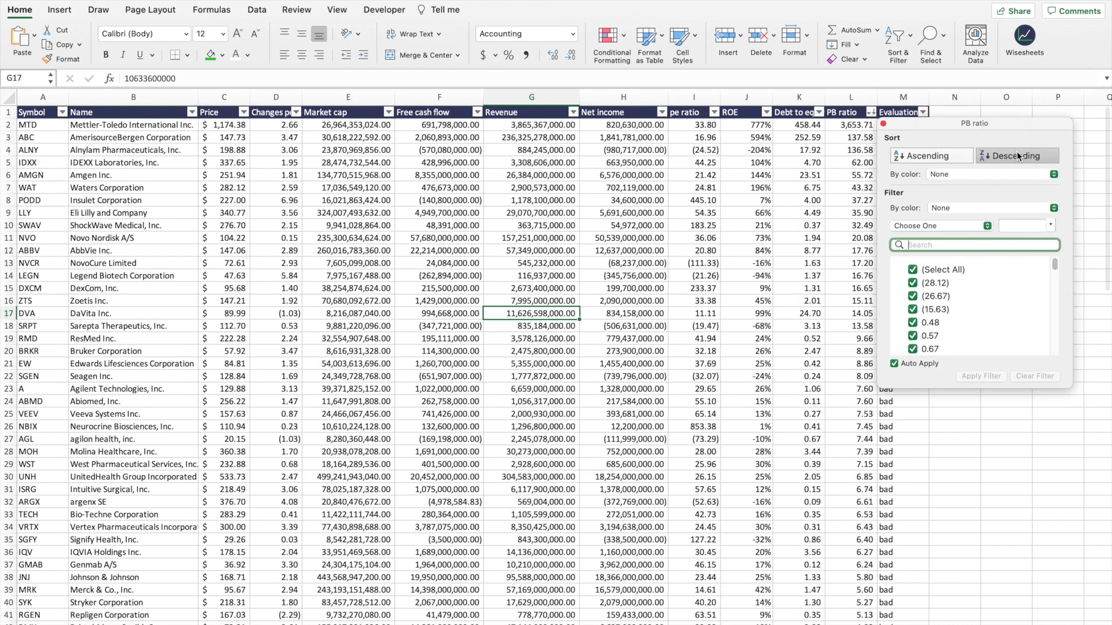
click(920, 156)
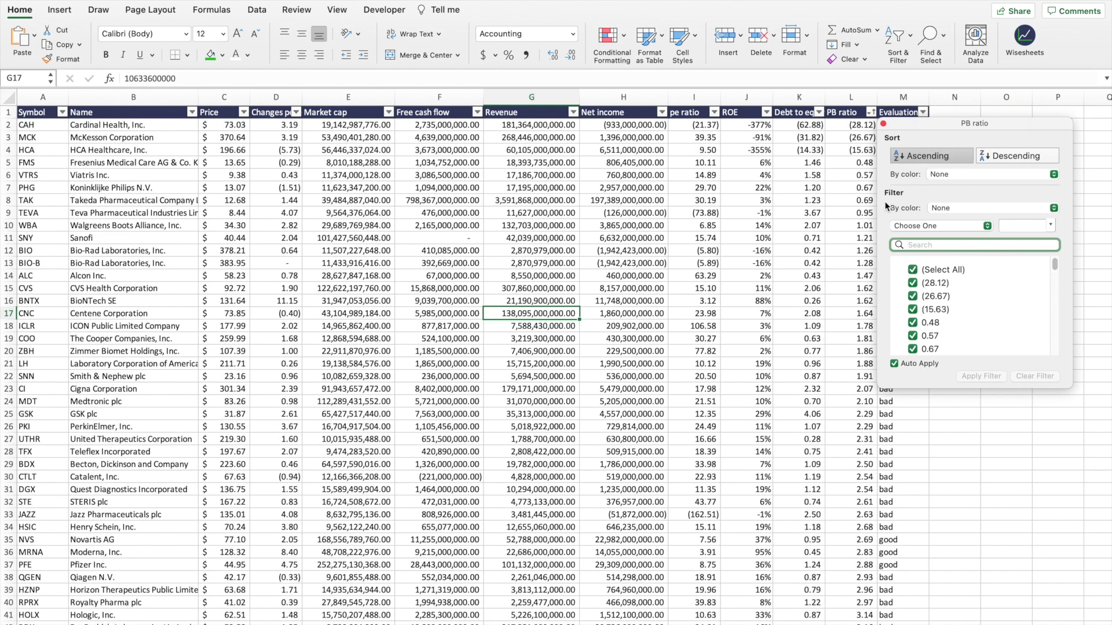
click(883, 124)
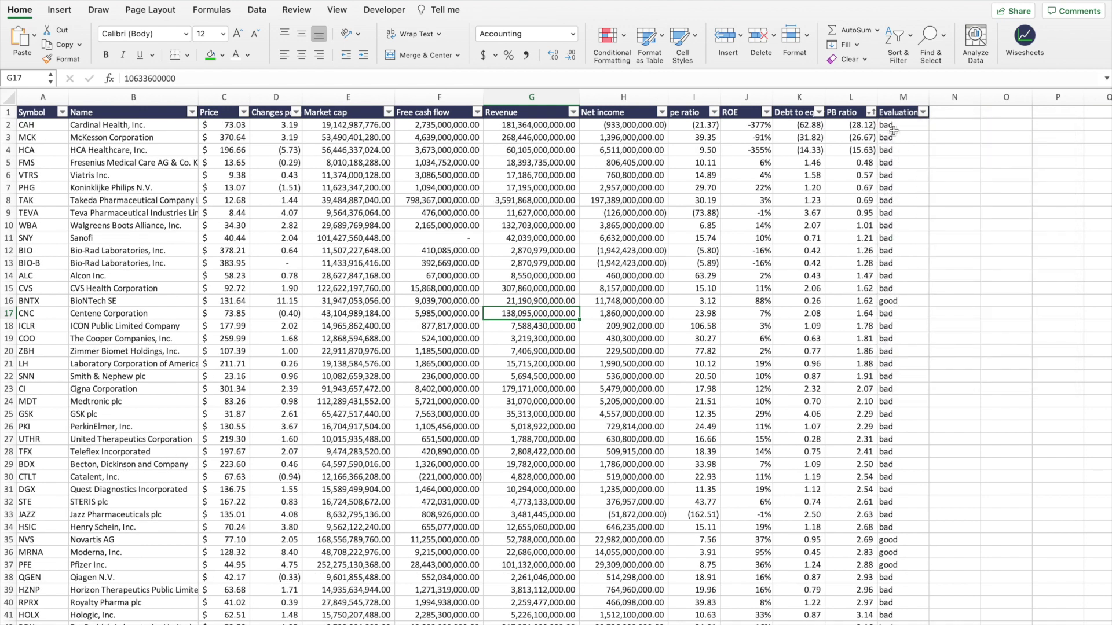
Check the top Evaluation entries, including HCA, and view the Revenue filter options without changes.
click(892, 128)
click(895, 151)
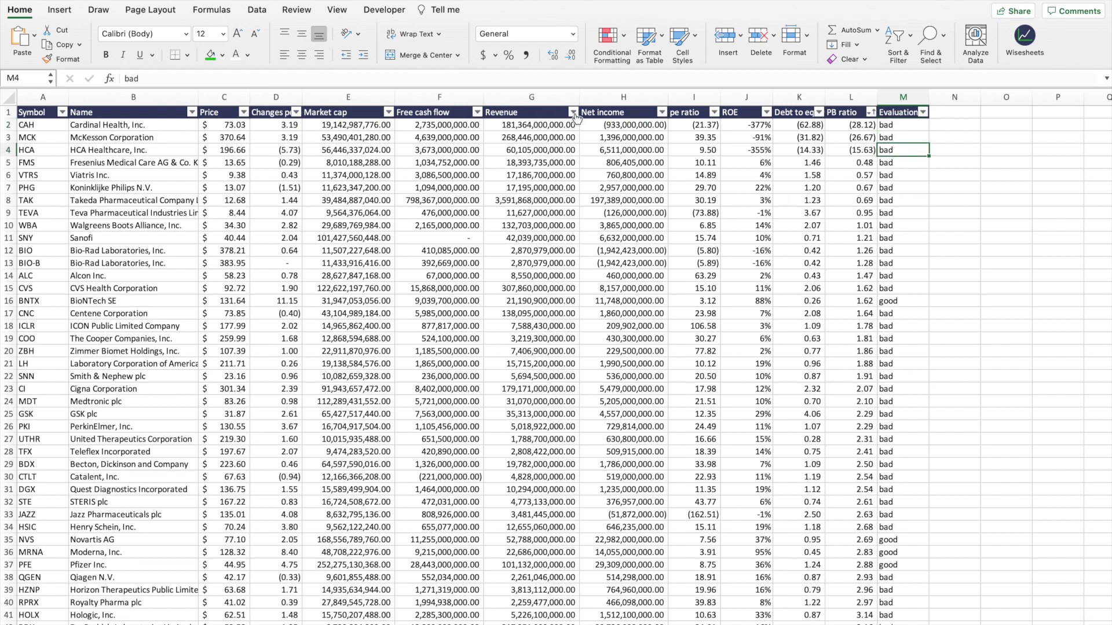
click(573, 113)
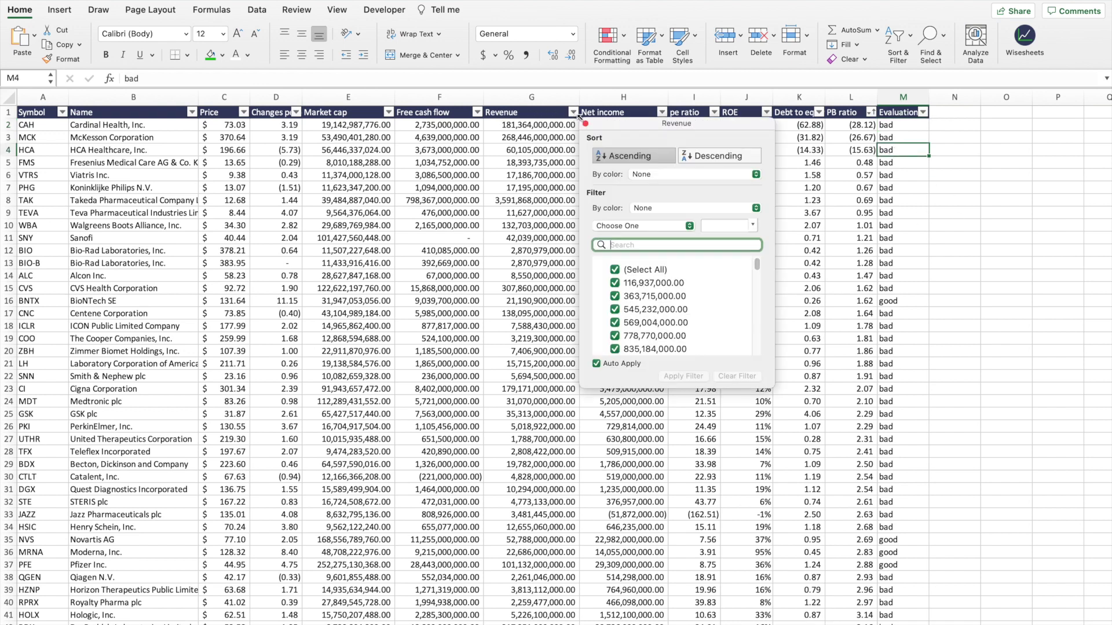
click(585, 124)
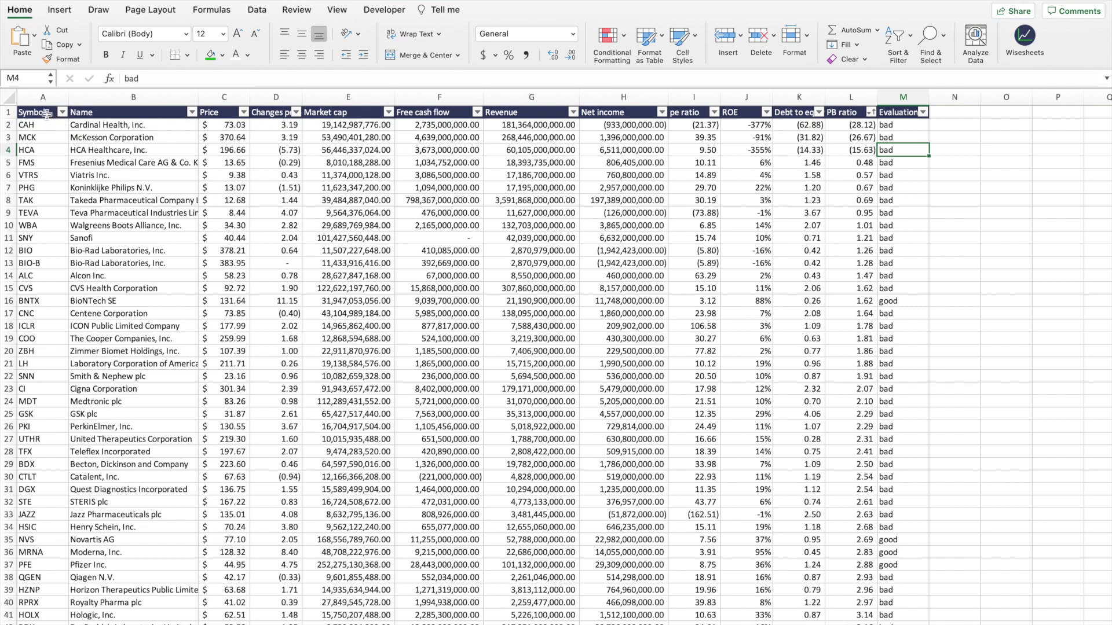
Select the sorted screener range A2:M38, covering the lowest-PB companies from CAH to QGEN.
mouse_move(47, 114)
mouse_down()
mouse_move(184, 128)
mouse_move(865, 284)
mouse_move(892, 404)
mouse_move(895, 524)
mouse_up()
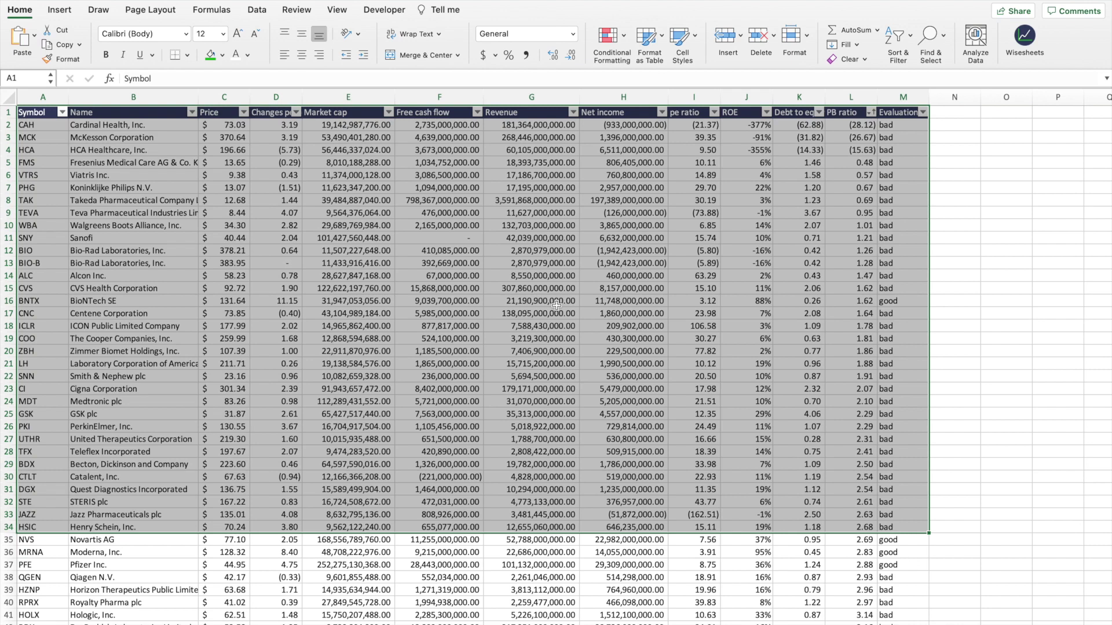
click(347, 188)
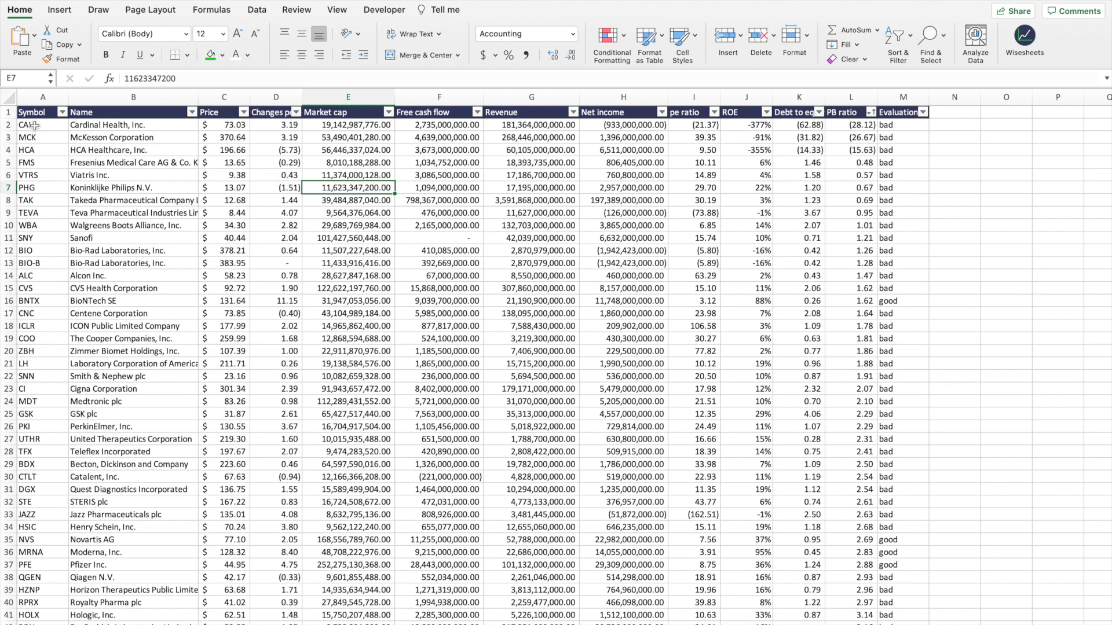
drag(33, 126, 899, 556)
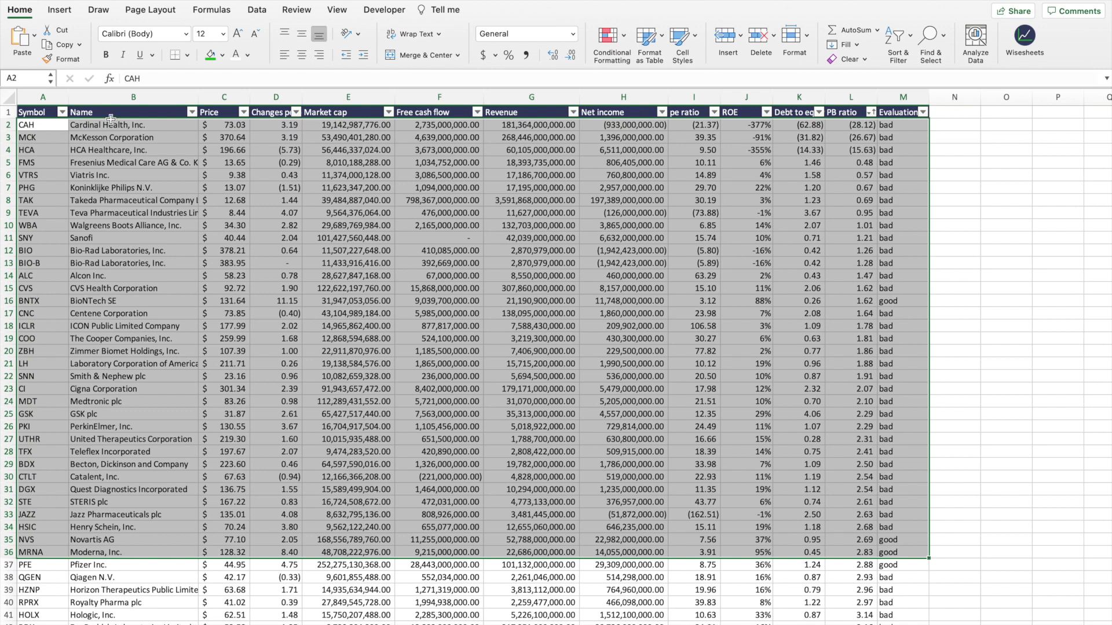
drag(43, 127, 890, 572)
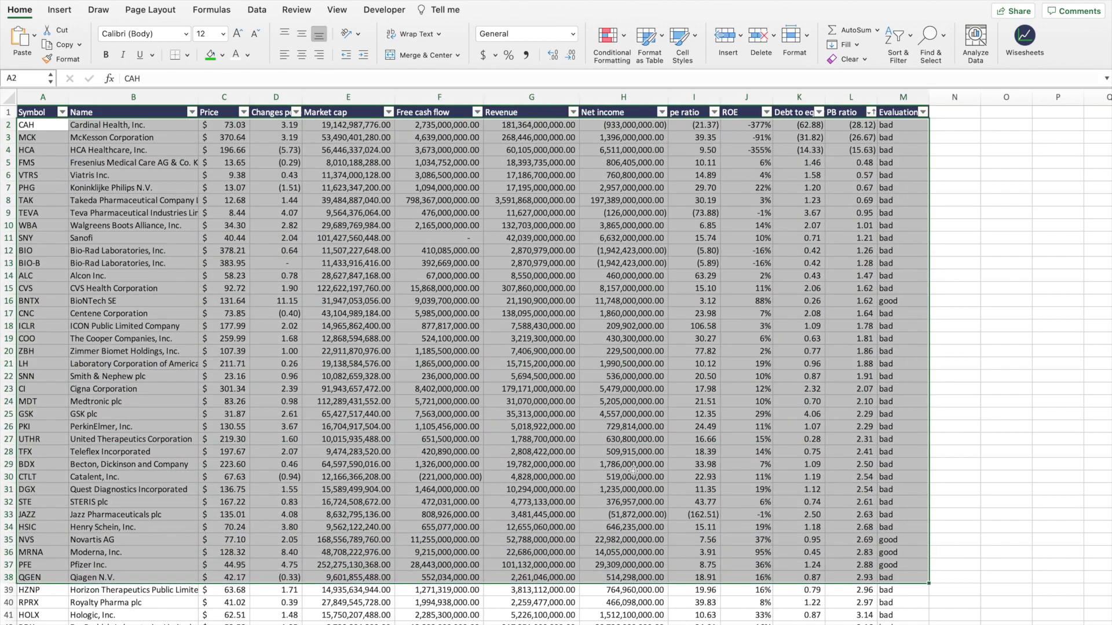